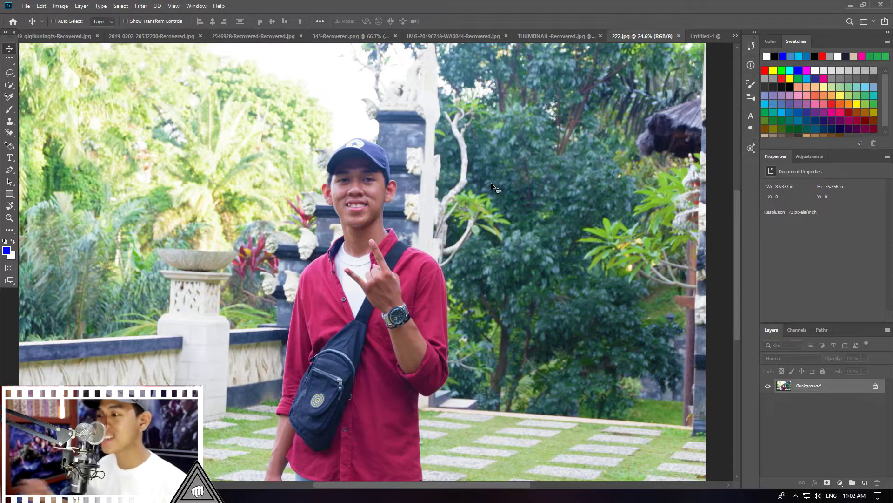
Zoom in on the bottom edge of the man's red shirt to begin tracing
scroll(372, 296, up, 3)
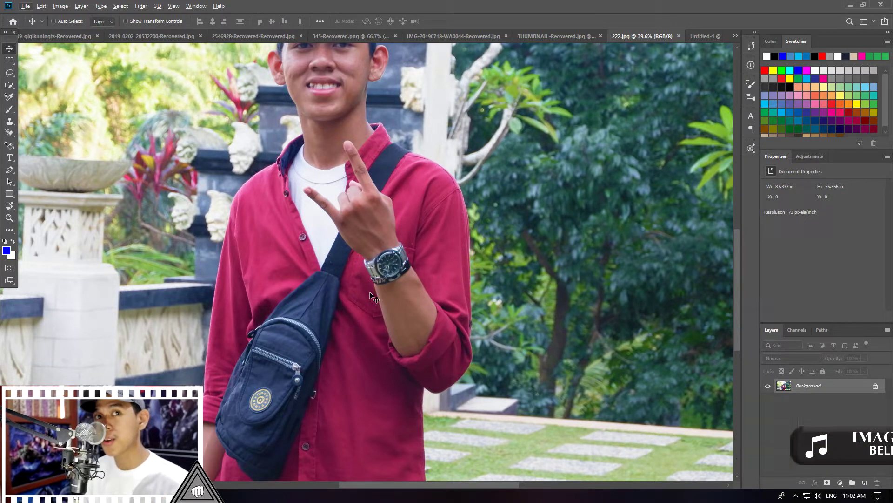
scroll(356, 228, down, 3)
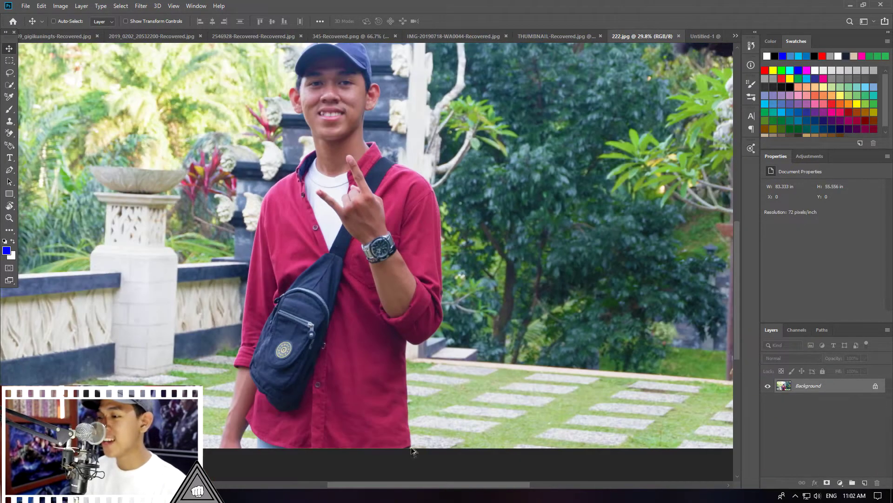
scroll(412, 462, up, 4)
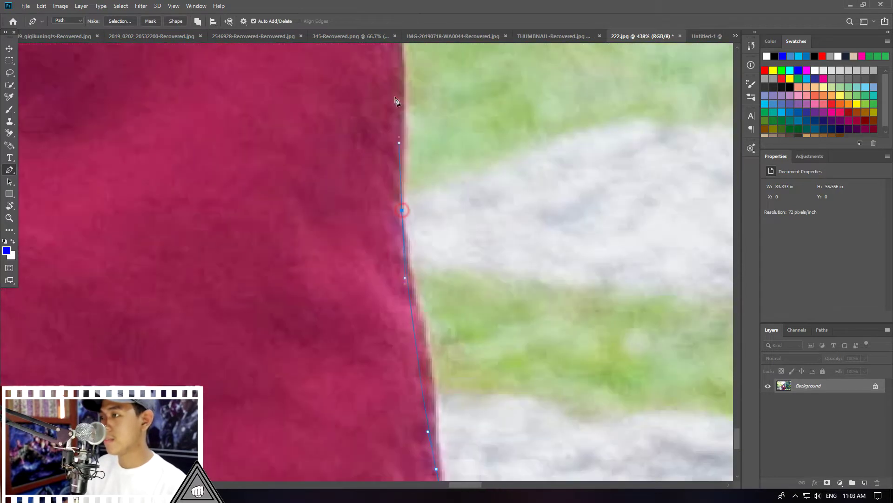
Zoom to the shirt and place a curved anchor along the shoulder's edge
scroll(406, 148, up, 3)
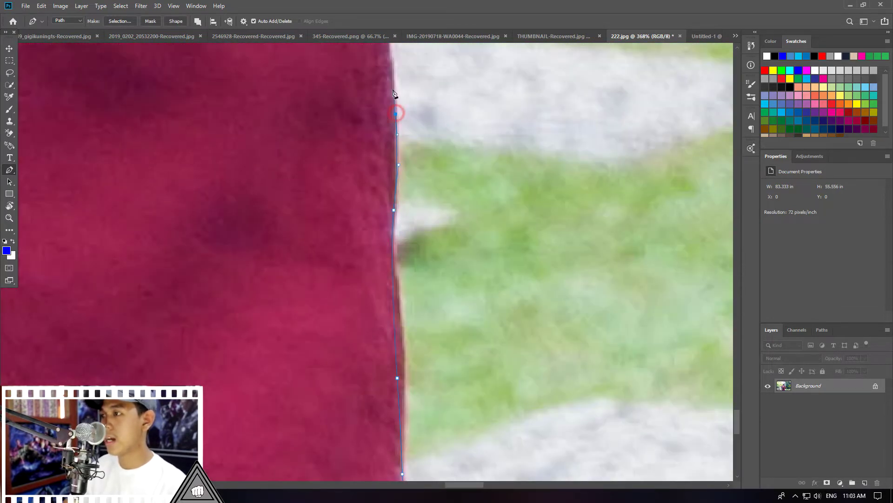
scroll(393, 93, up, 2)
scroll(379, 66, up, 3)
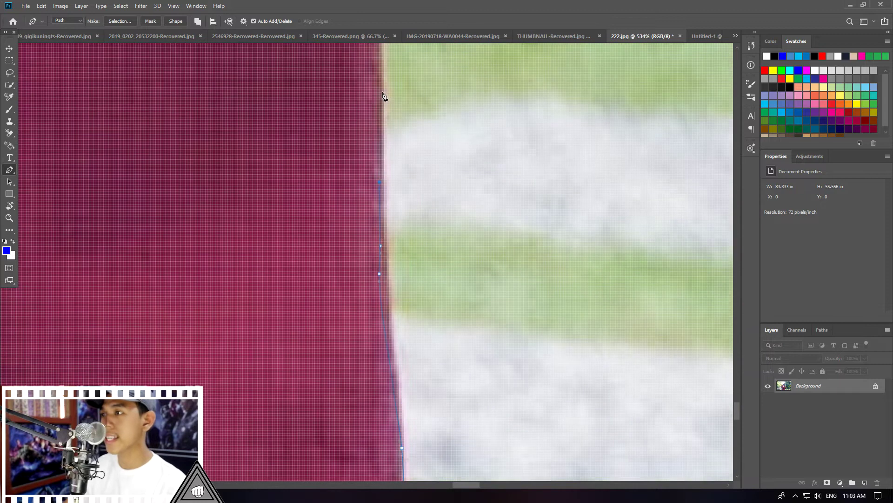
scroll(379, 74, up, 3)
scroll(379, 88, up, 3)
scroll(379, 98, up, 3)
scroll(378, 101, up, 3)
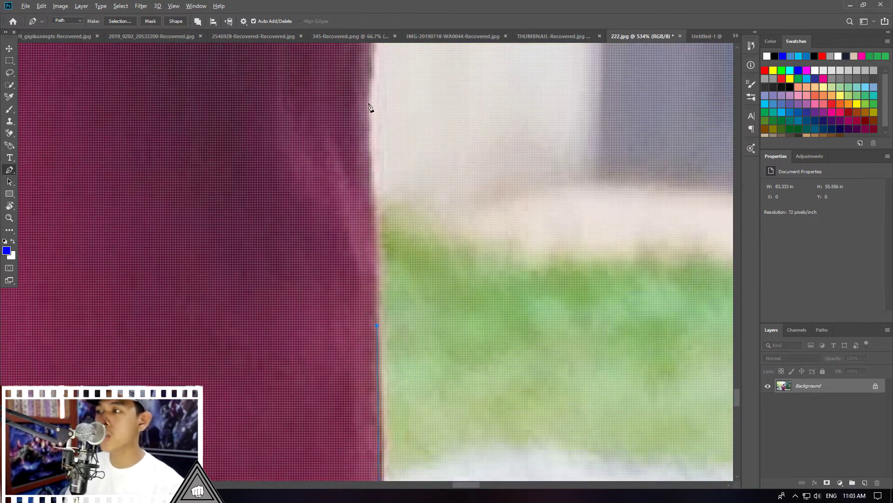
scroll(378, 100, up, 2)
scroll(378, 99, up, 3)
scroll(381, 94, up, 2)
scroll(383, 79, up, 1)
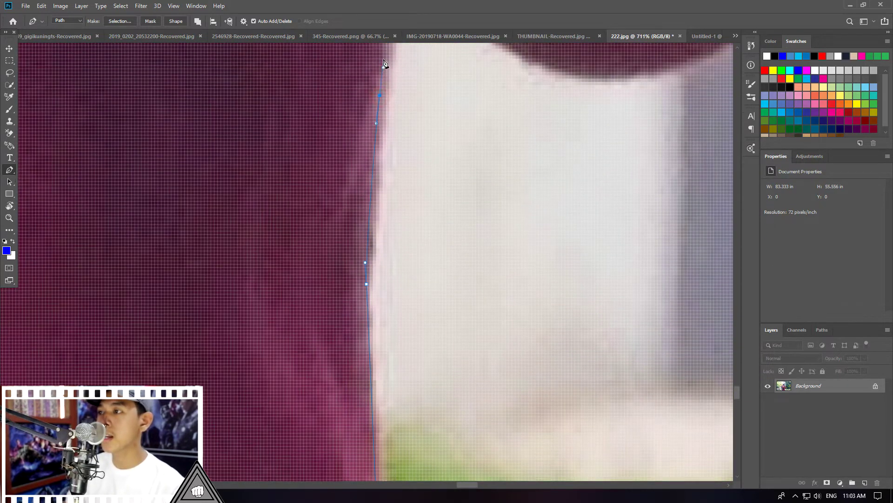
scroll(385, 64, down, 2)
scroll(385, 76, down, 2)
scroll(399, 155, down, 2)
scroll(524, 215, up, 2)
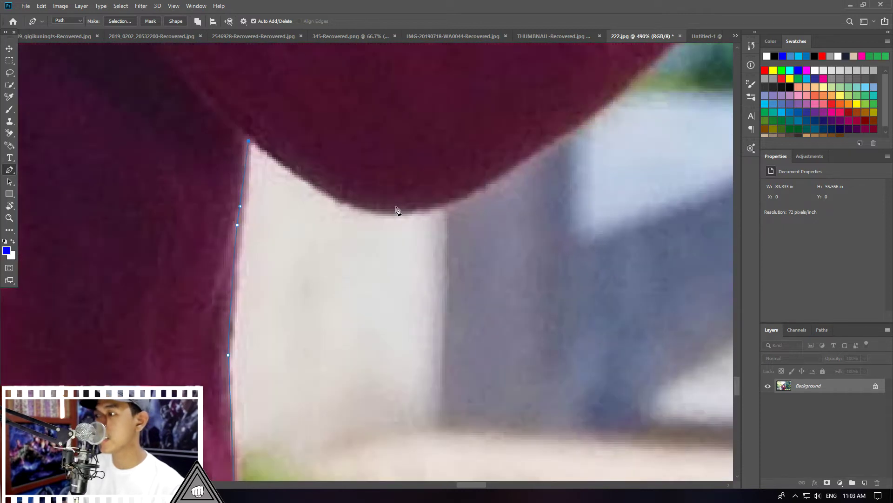
scroll(485, 175, down, 2)
scroll(511, 189, up, 3)
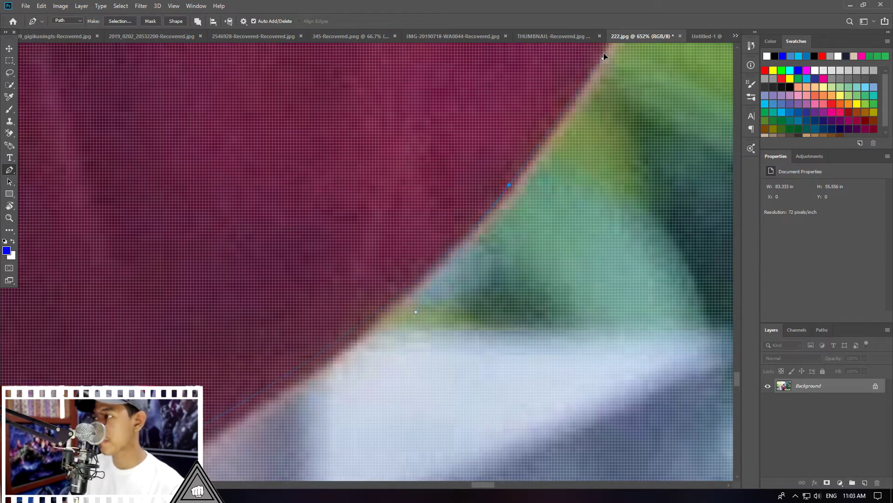
scroll(604, 56, down, 3)
scroll(582, 116, up, 2)
scroll(558, 170, up, 2)
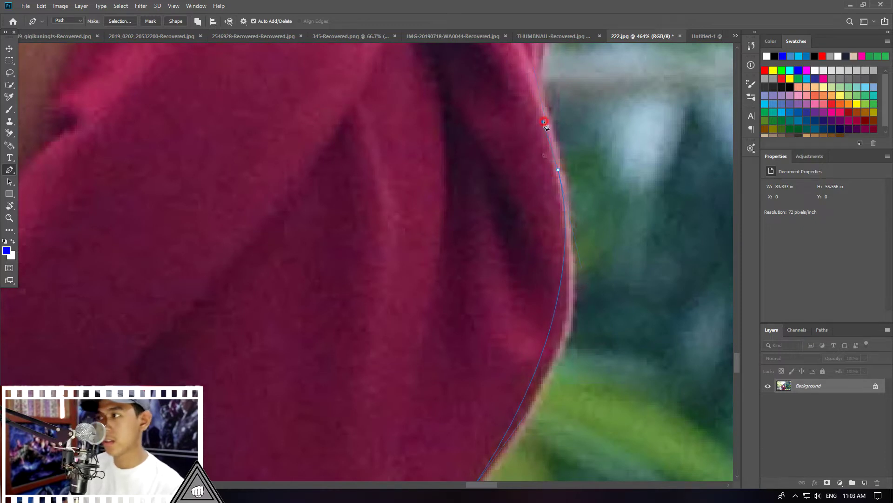
scroll(545, 124, down, 3)
scroll(547, 225, up, 3)
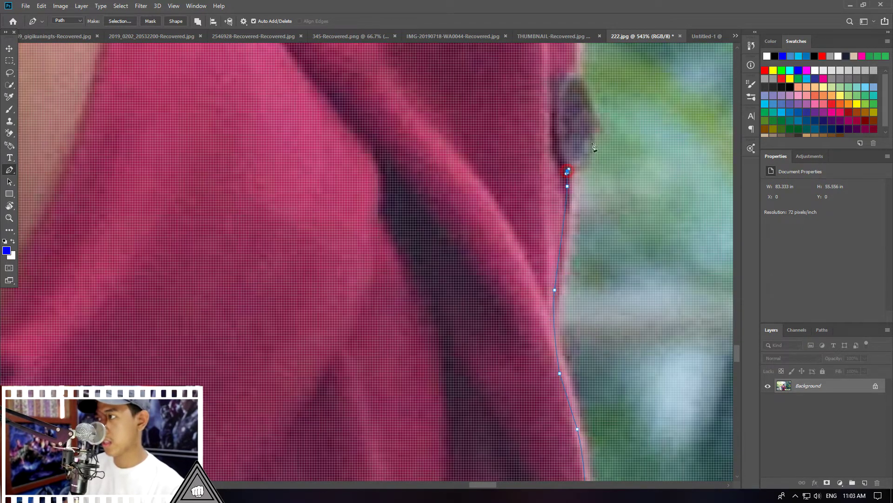
scroll(554, 173, up, 2)
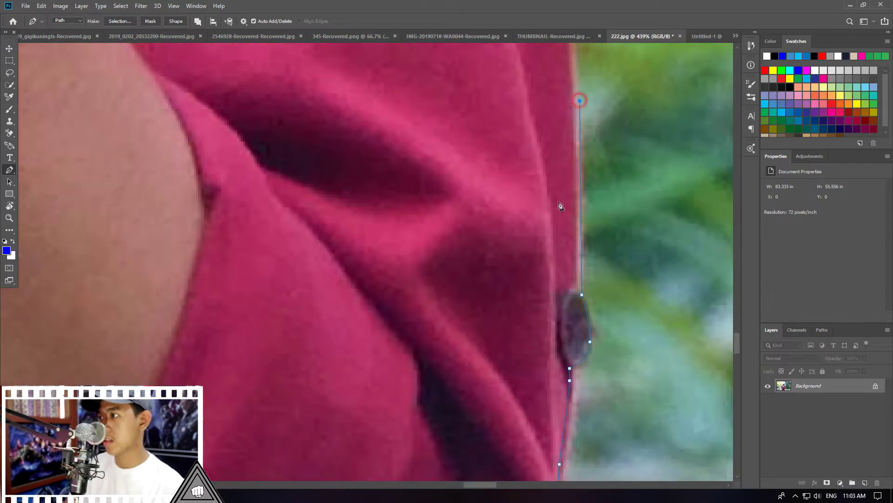
scroll(561, 206, down, 3)
scroll(568, 116, up, 1)
scroll(573, 90, up, 2)
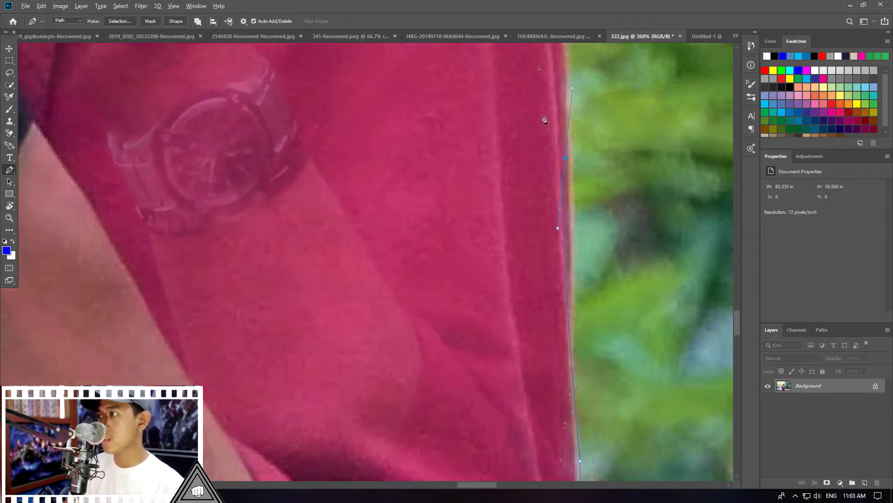
scroll(544, 119, down, 3)
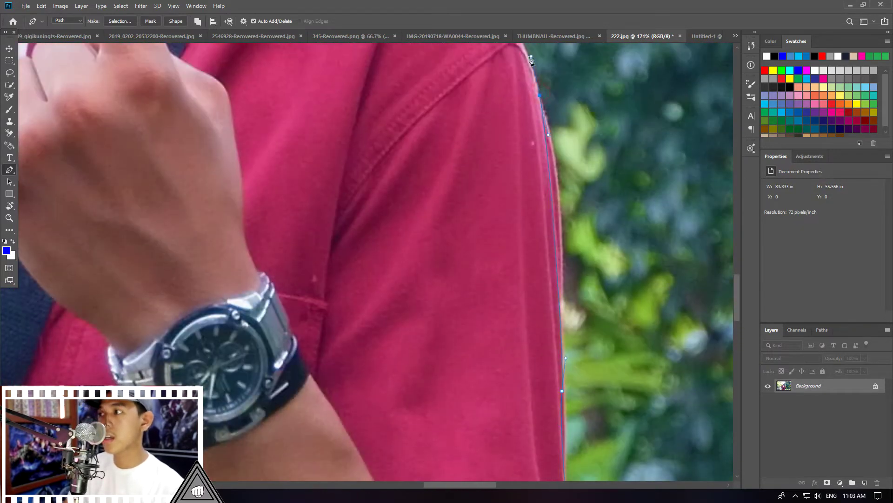
scroll(530, 60, up, 2)
scroll(529, 100, up, 1)
scroll(479, 90, up, 1)
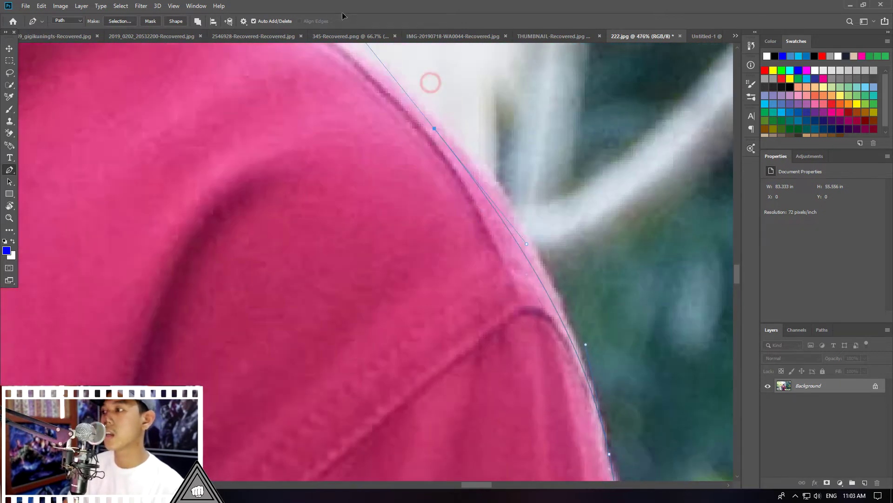
scroll(372, 172, down, 2)
scroll(83, 51, down, 1)
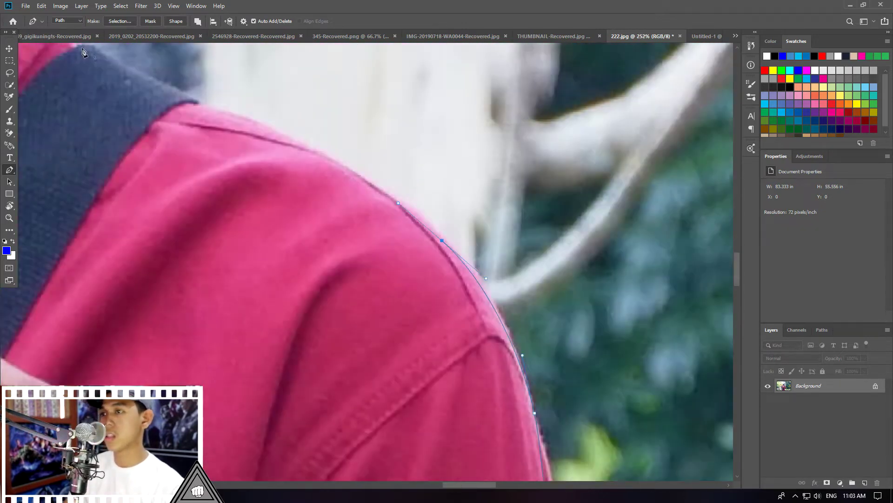
scroll(83, 51, up, 2)
drag(282, 138, 159, 99)
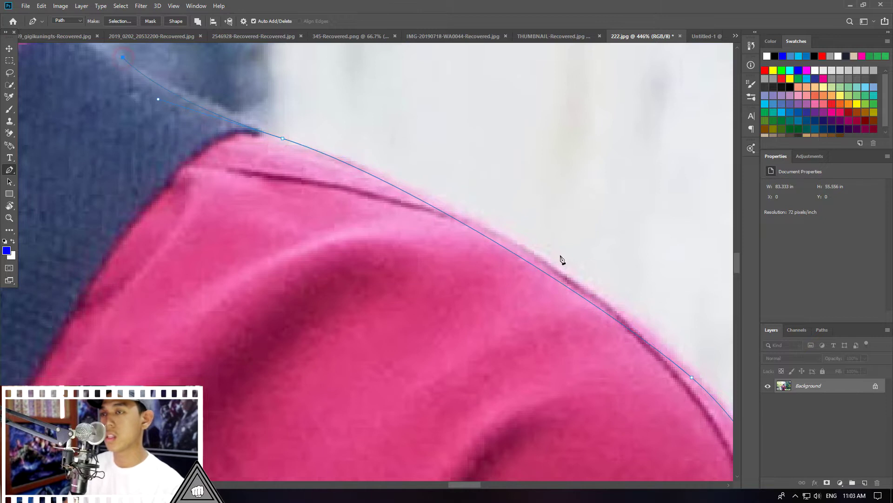
scroll(562, 259, up, 1)
Continue the path along the shirt edge, strap, collar corner and up the neck
click(308, 128)
click(264, 61)
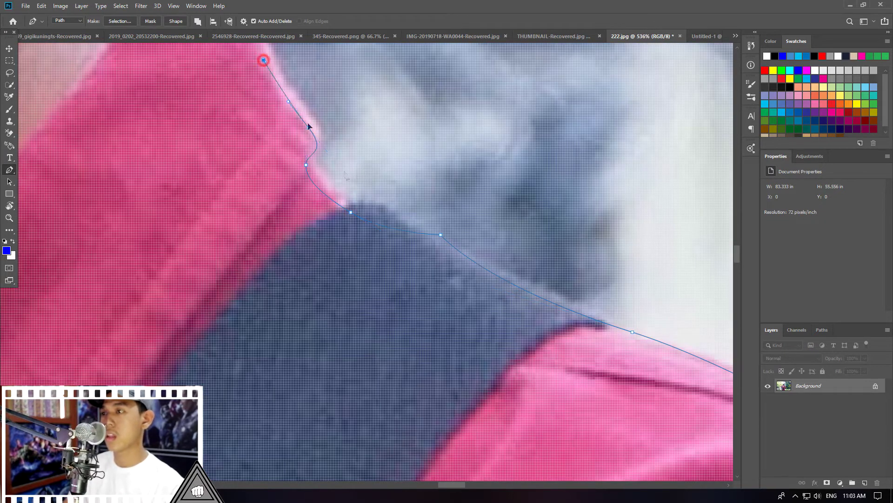
scroll(279, 140, up, 5)
click(328, 187)
drag(304, 159, 289, 159)
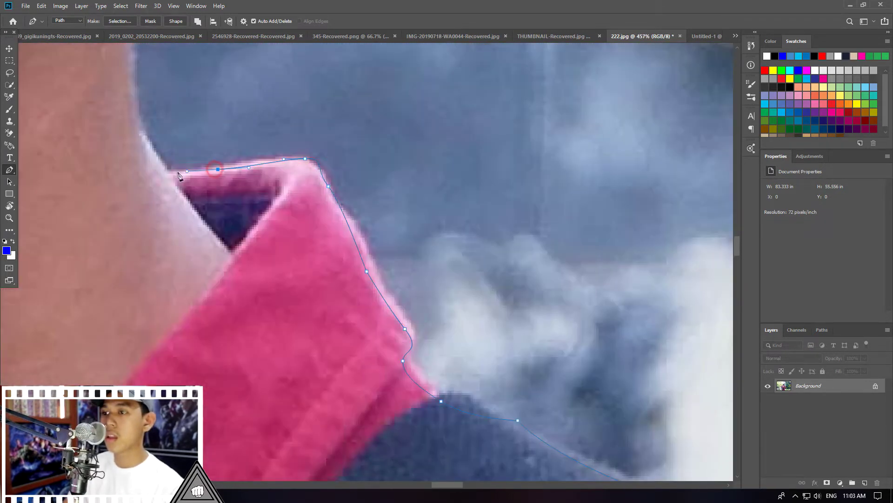
scroll(303, 242, up, 3)
scroll(217, 173, down, 2)
click(218, 173)
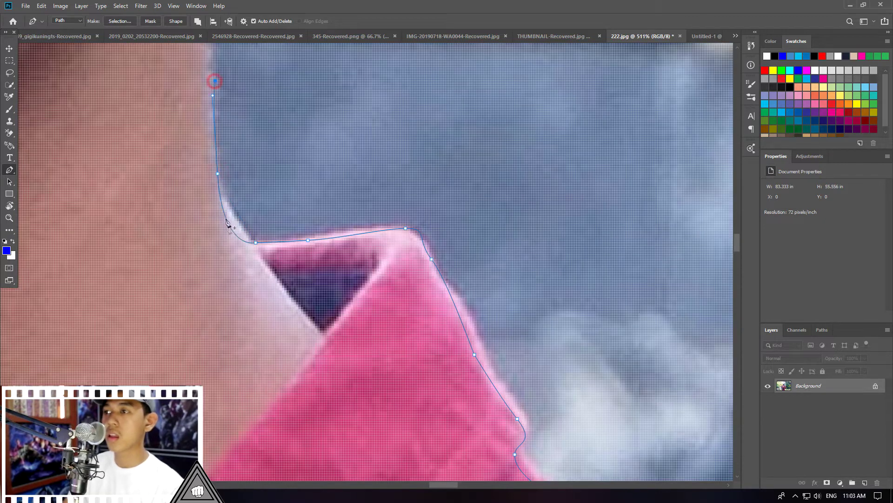
scroll(228, 223, down, 3)
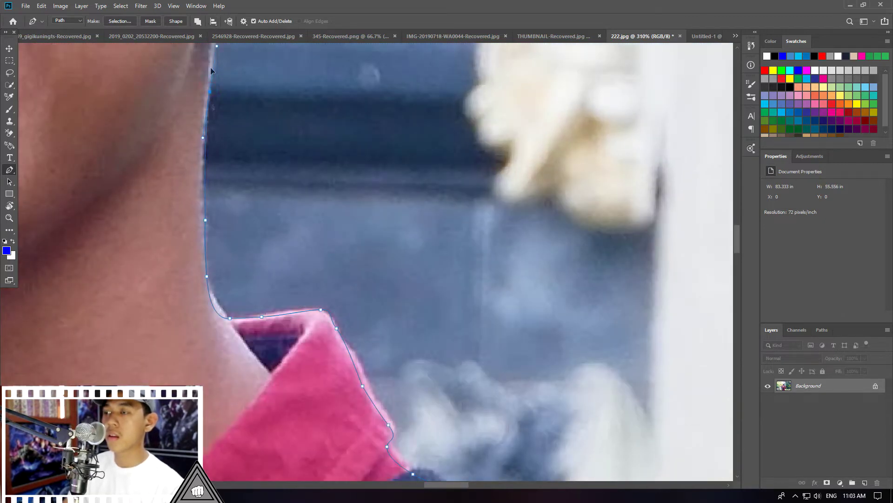
scroll(211, 71, up, 5)
scroll(258, 202, up, 4)
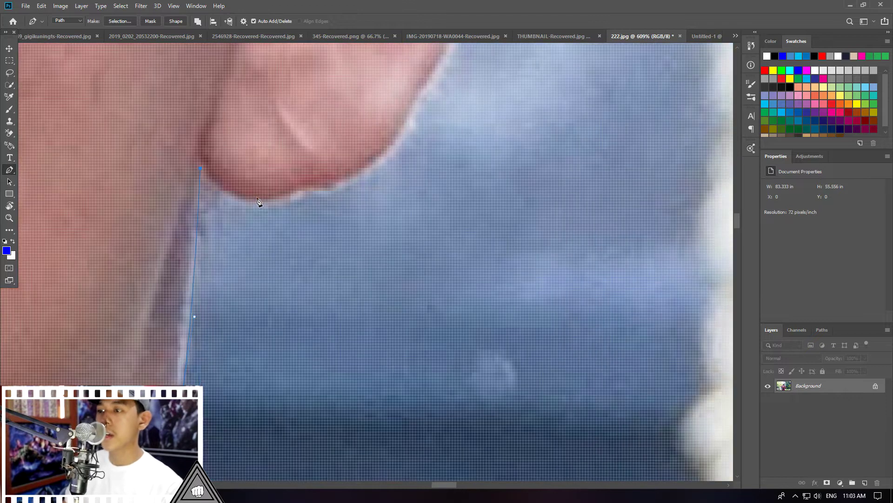
Curve the path around the top of the ear
scroll(410, 195, down, 10)
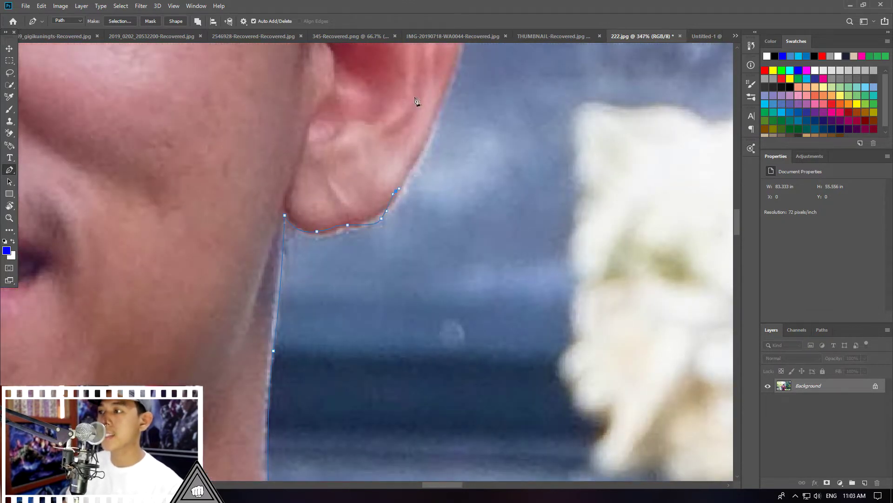
scroll(437, 169, up, 10)
scroll(448, 139, down, 10)
scroll(440, 70, up, 10)
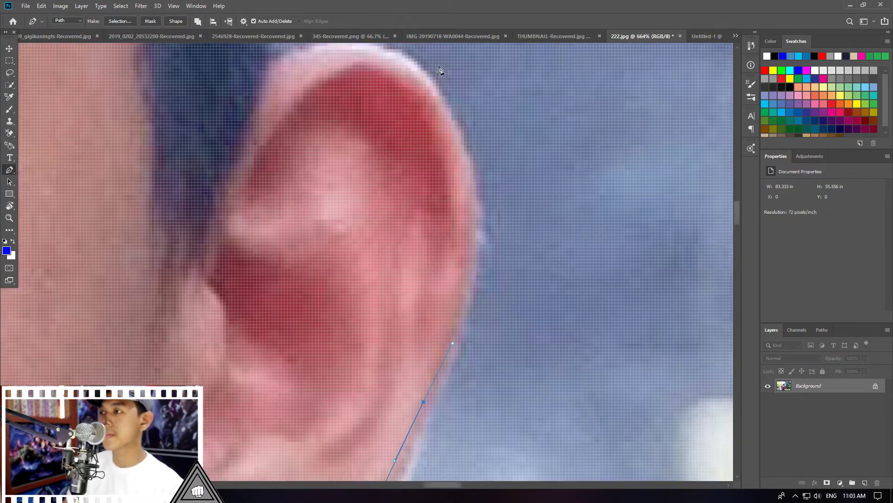
scroll(330, 80, up, 3)
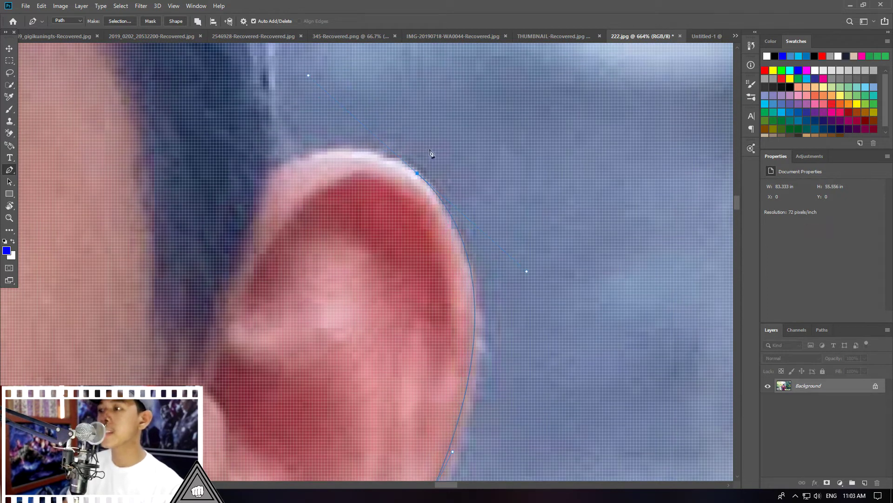
scroll(301, 153, up, 3)
drag(279, 164, 235, 188)
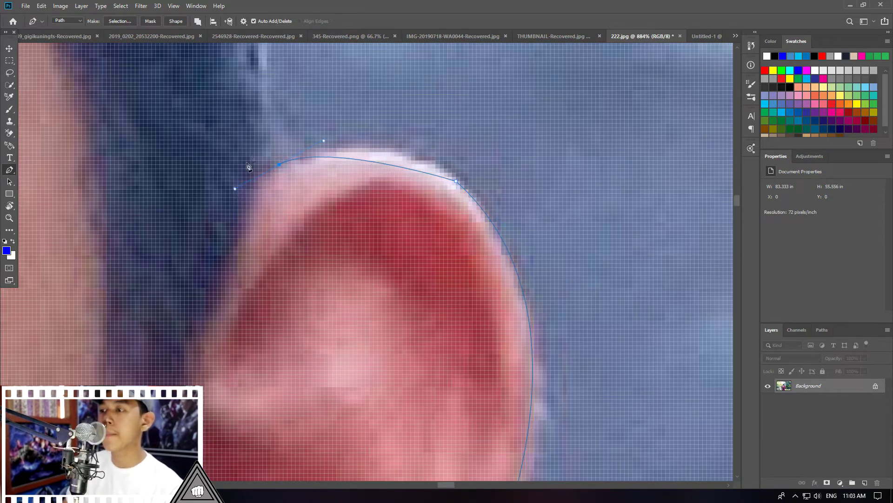
scroll(255, 200, down, 5)
scroll(267, 106, up, 3)
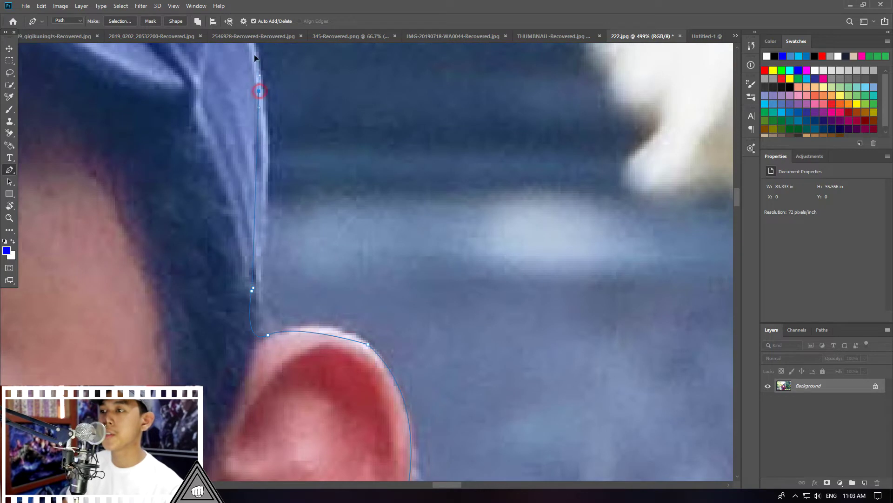
scroll(261, 139, down, 5)
scroll(236, 80, up, 4)
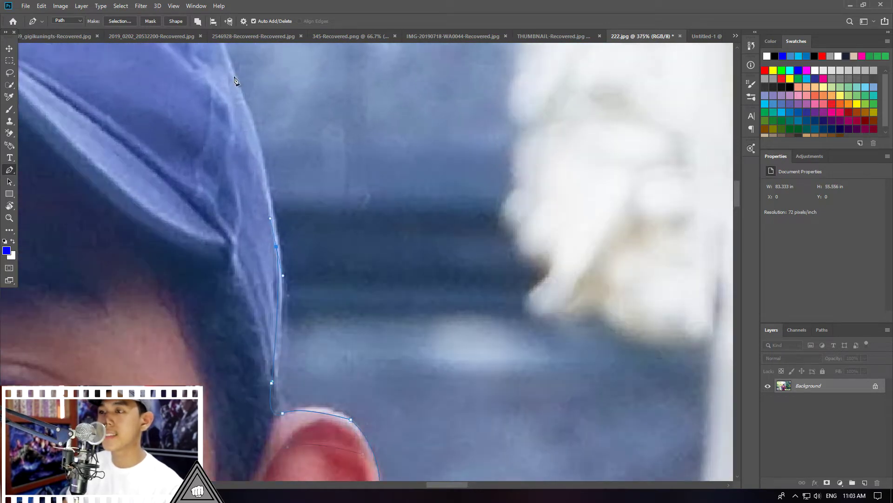
Add anchors up the cap's edge and along its top
click(238, 87)
scroll(295, 274, down, 3)
scroll(184, 125, up, 2)
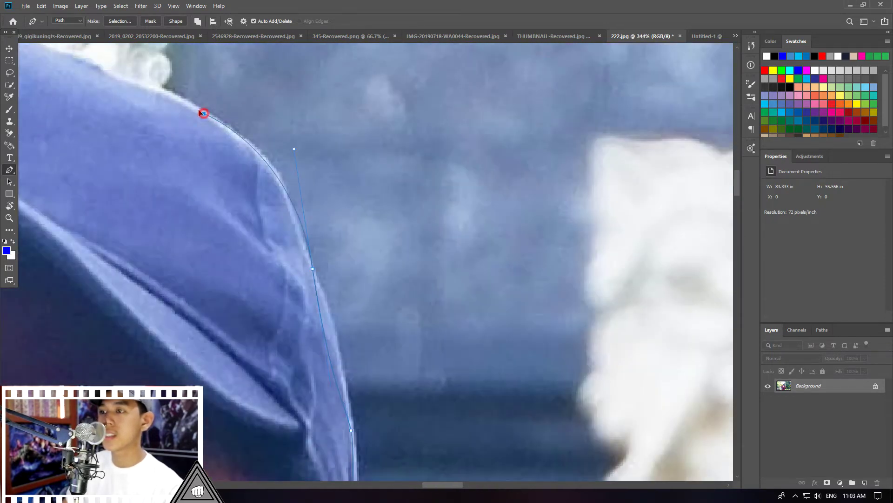
scroll(95, 67, down, 3)
scroll(226, 124, up, 2)
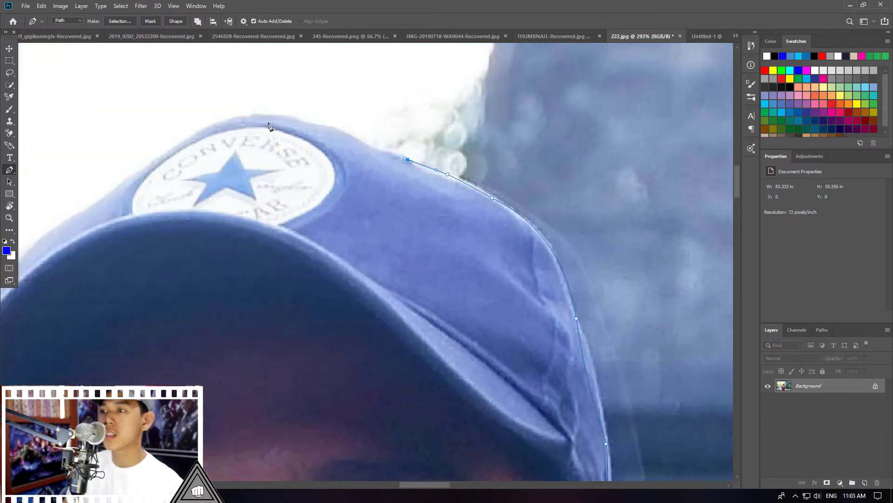
click(277, 114)
click(173, 146)
click(149, 156)
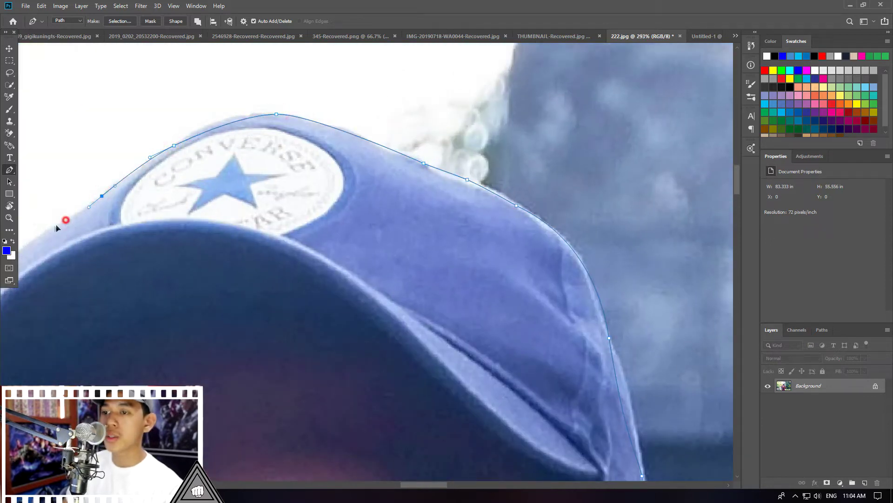
scroll(639, 108, down, 3)
scroll(248, 207, up, 3)
Run the path down the cap's left edge to the hairline
click(249, 206)
click(242, 226)
click(234, 246)
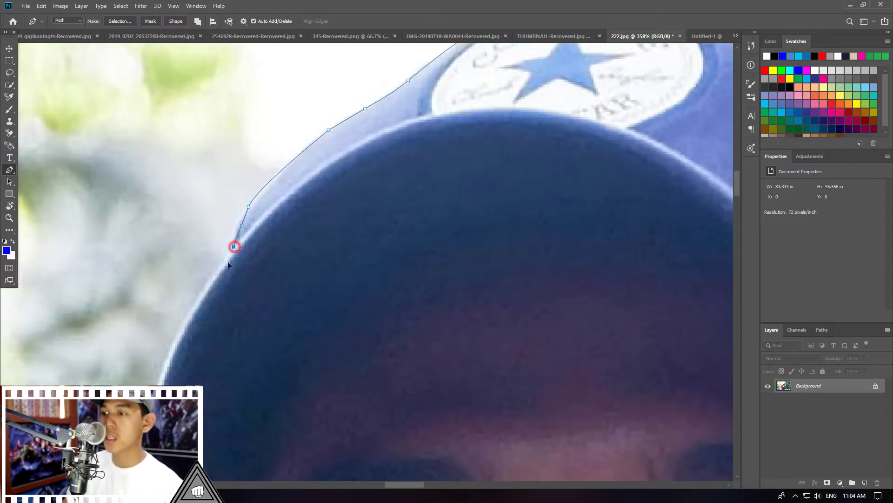
scroll(328, 103, down, 3)
scroll(270, 222, up, 3)
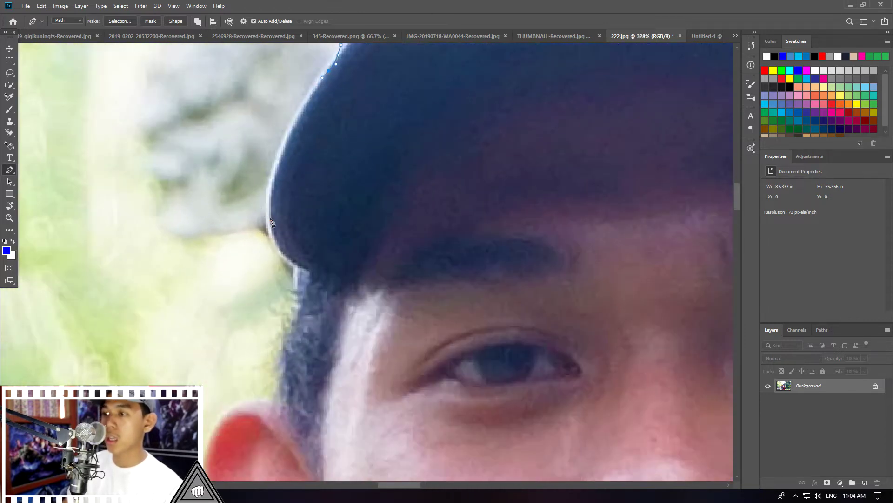
scroll(293, 343, down, 3)
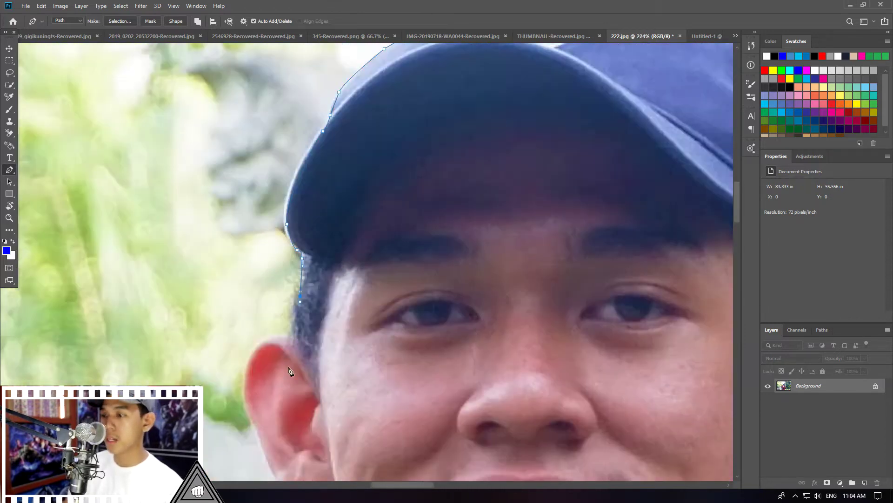
scroll(295, 345, up, 3)
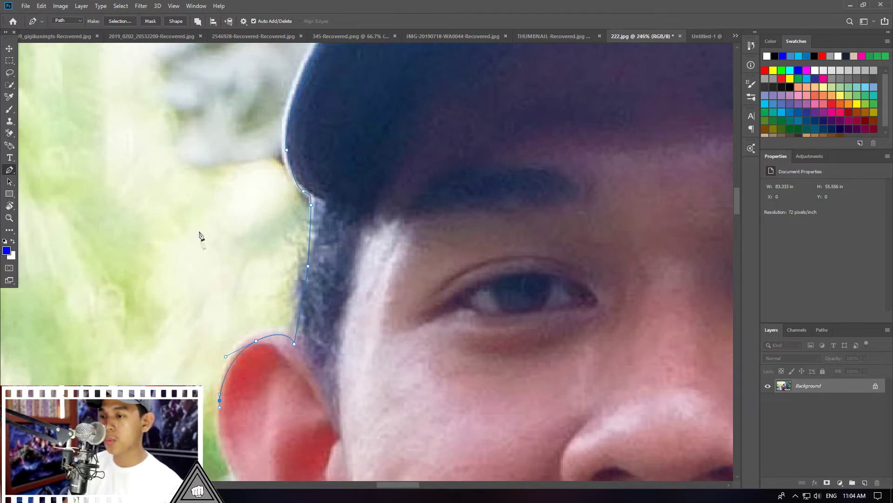
Add a curved anchor along the jawline and a straight segment down the neck
scroll(200, 235, down, 3)
scroll(214, 357, up, 3)
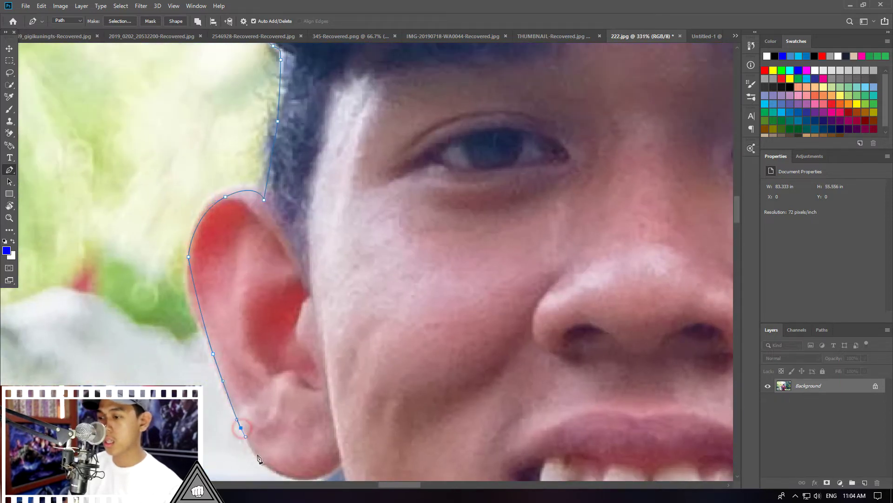
scroll(341, 463, down, 3)
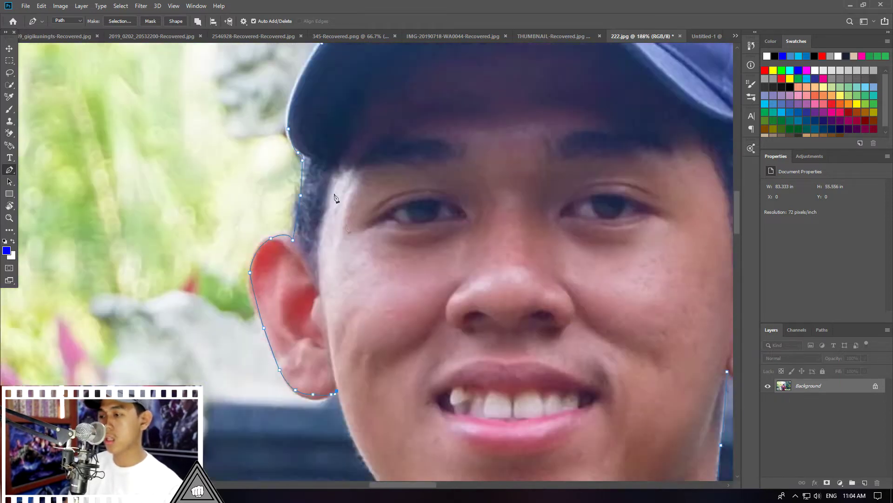
scroll(355, 326, up, 2)
drag(396, 366, 396, 363)
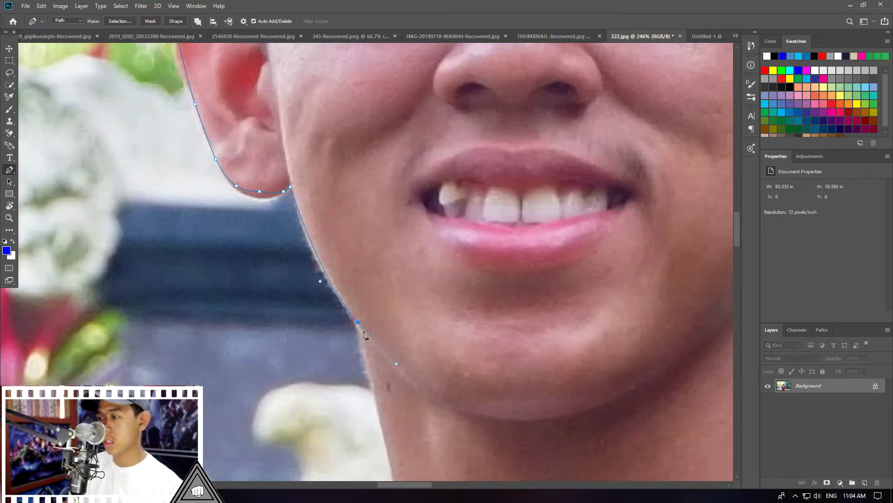
scroll(358, 321, down, 2)
scroll(363, 316, down, 3)
scroll(368, 311, up, 1)
click(370, 313)
scroll(323, 342, up, 1)
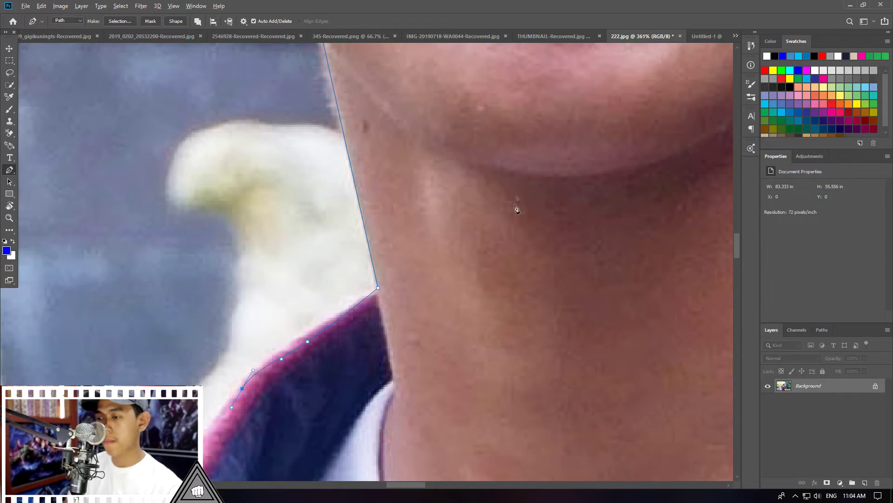
scroll(516, 208, down, 3)
scroll(401, 253, up, 2)
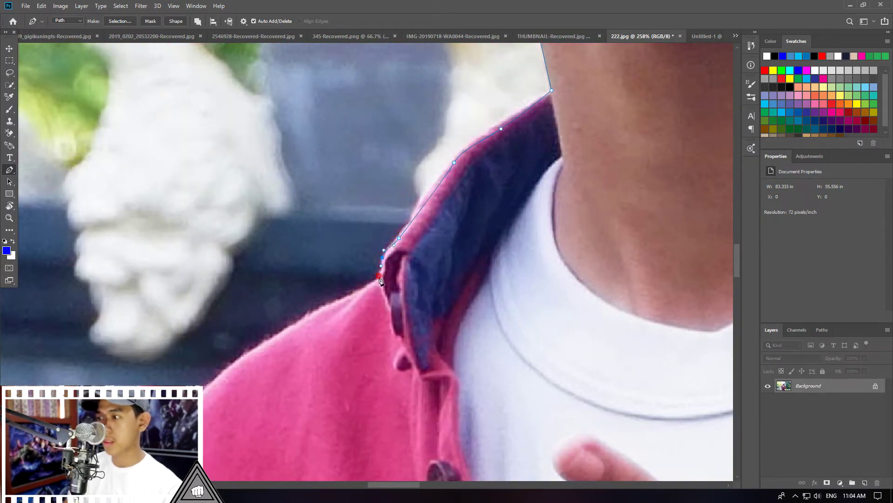
Curve the path over the shoulder and down the forearm below the cuff
scroll(344, 309, down, 3)
scroll(325, 317, up, 1)
scroll(288, 317, up, 1)
drag(284, 316, 267, 359)
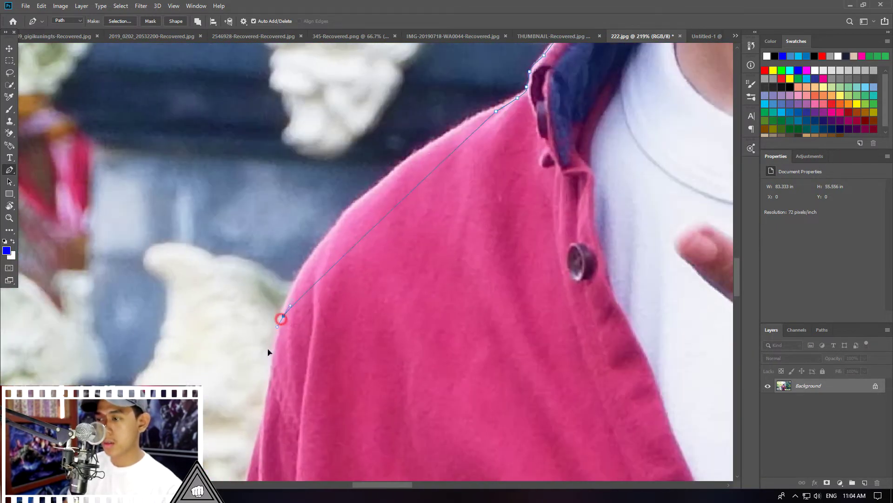
scroll(272, 393, down, 3)
scroll(247, 403, up, 1)
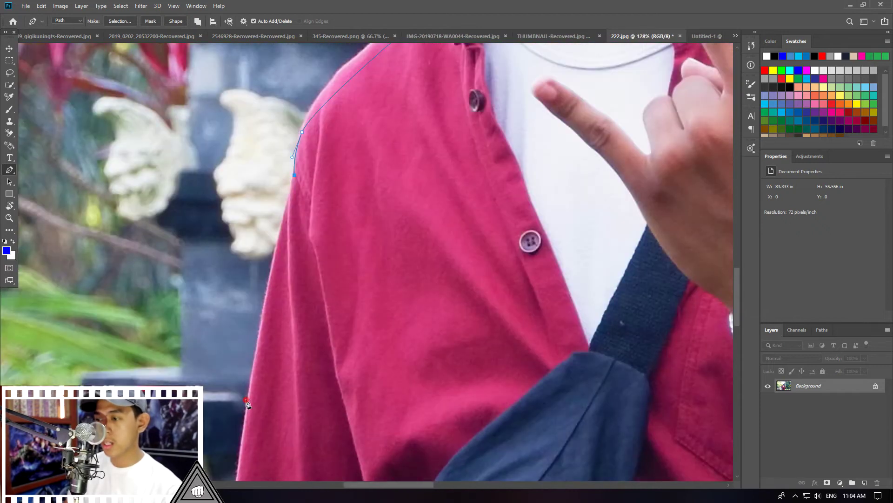
scroll(284, 215, down, 3)
scroll(270, 412, up, 3)
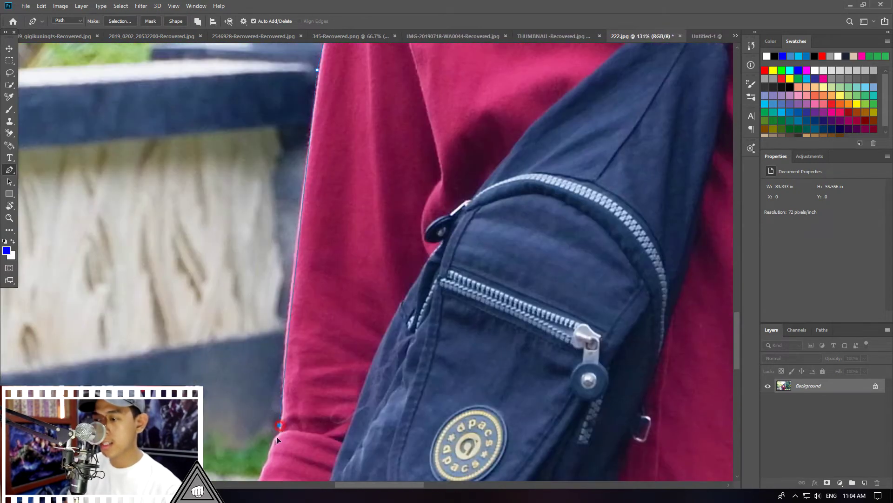
scroll(308, 256, down, 3)
scroll(260, 396, up, 3)
scroll(250, 401, up, 1)
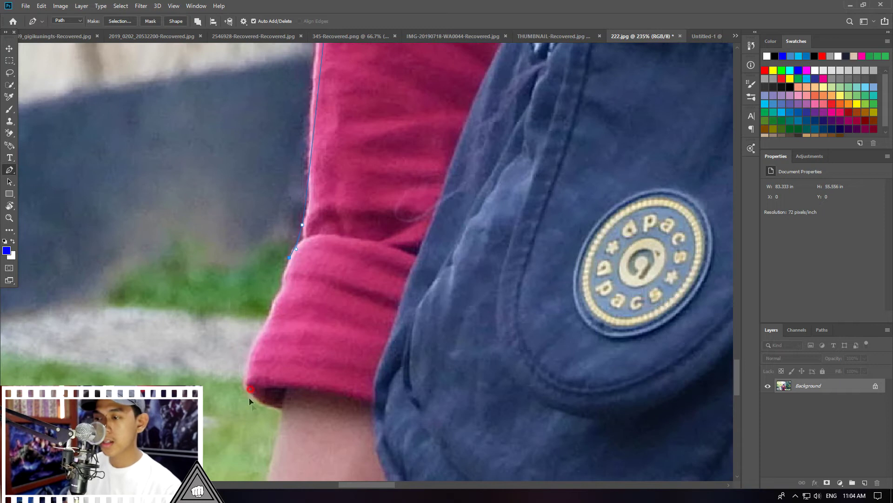
scroll(287, 369, down, 3)
scroll(270, 424, up, 2)
click(268, 427)
scroll(254, 446, down, 2)
scroll(310, 309, up, 4)
Round the forearm's bottom below the canvas and close the path at the start anchor
drag(313, 310, 301, 321)
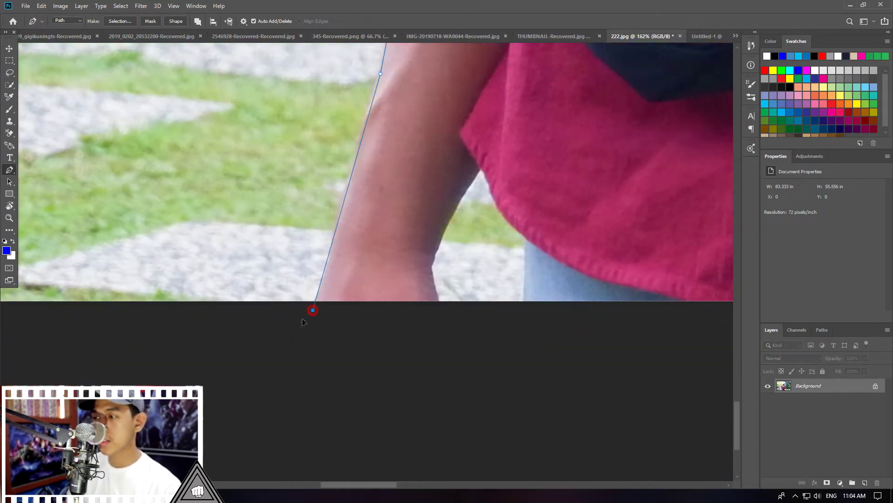
scroll(316, 342, down, 2)
scroll(466, 356, up, 1)
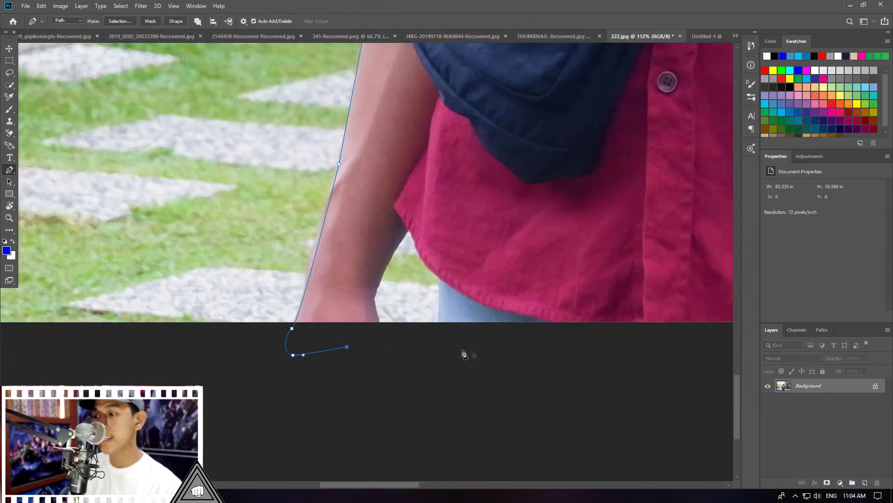
scroll(449, 367, down, 1)
scroll(618, 346, up, 3)
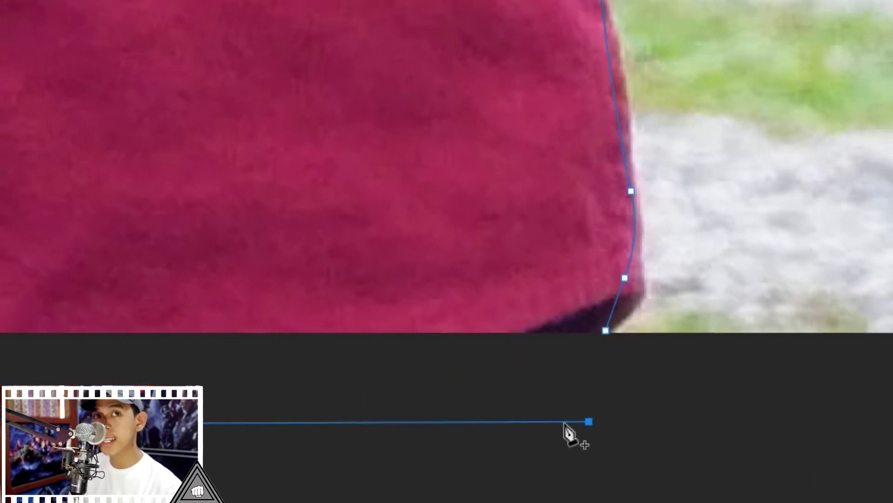
click(597, 341)
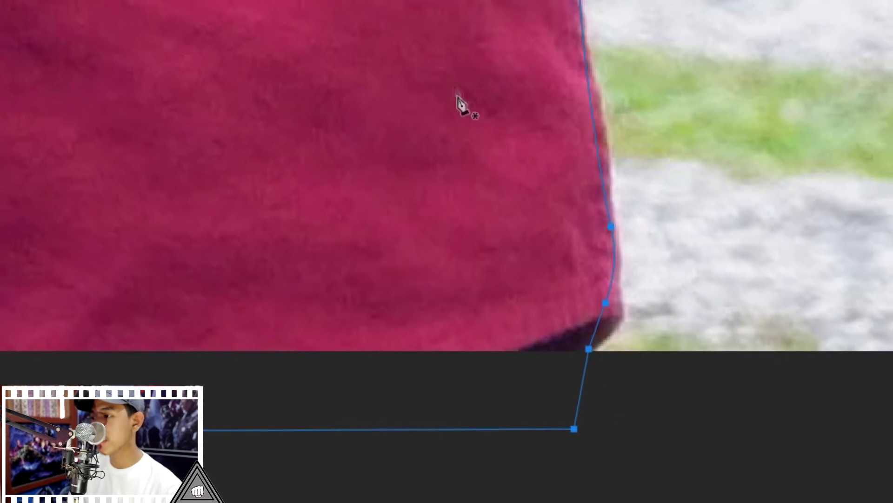
Convert the closed path into a selection with a 0-pixel feather radius
right_click(459, 81)
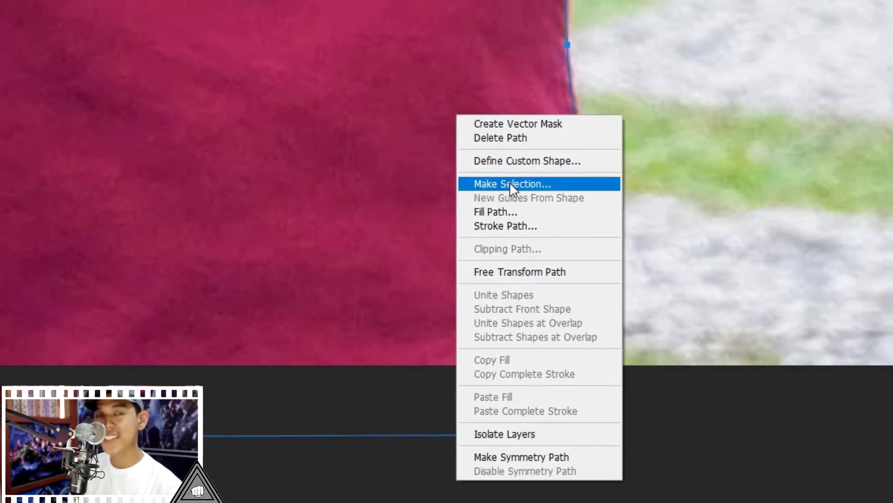
click(508, 167)
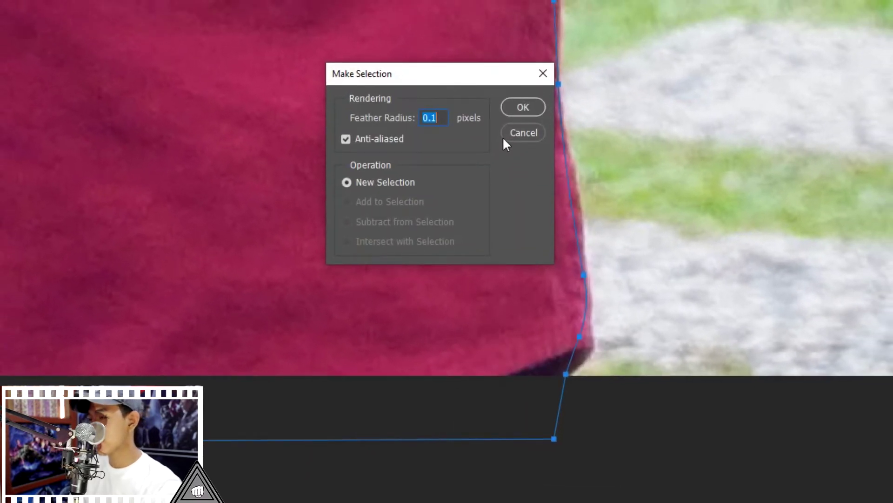
text(0)
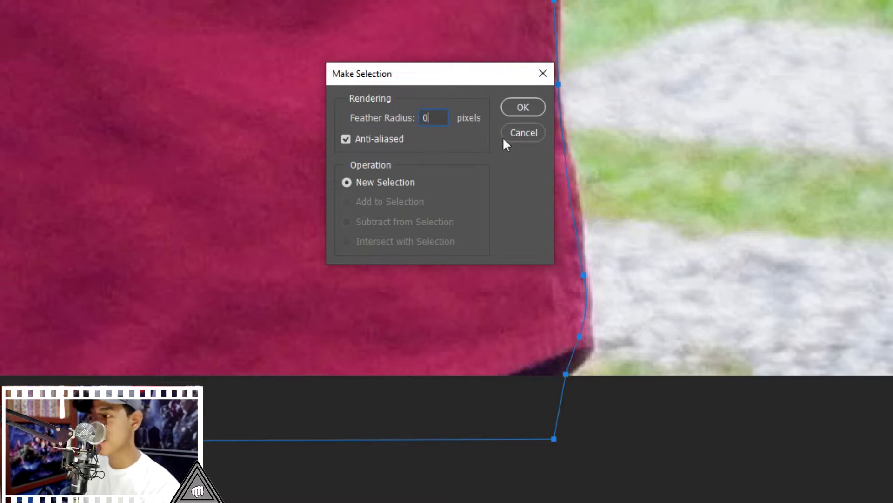
click(523, 108)
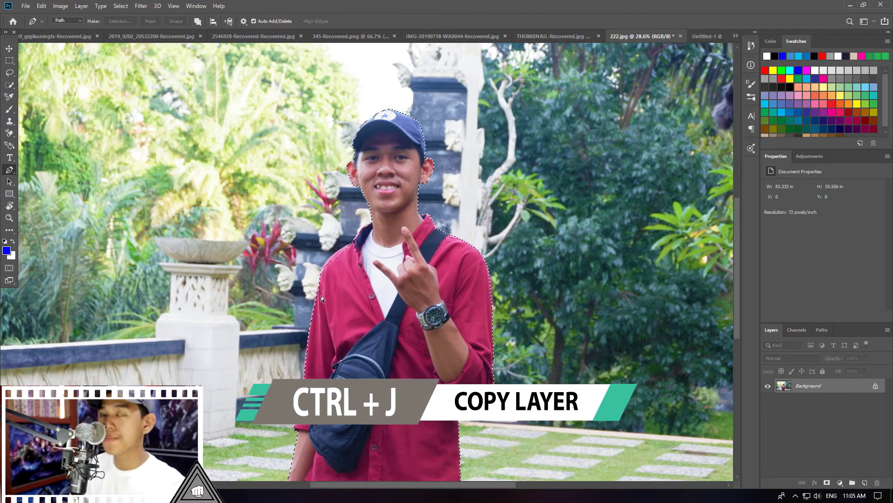
Copy the selected man to Layer 1 with Ctrl+J and hide the Background layer
key(ctrl+j)
click(768, 400)
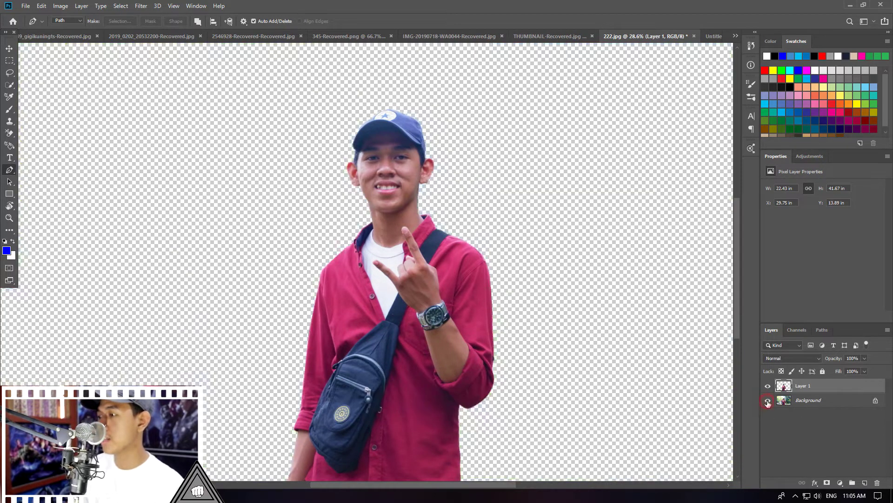
click(768, 401)
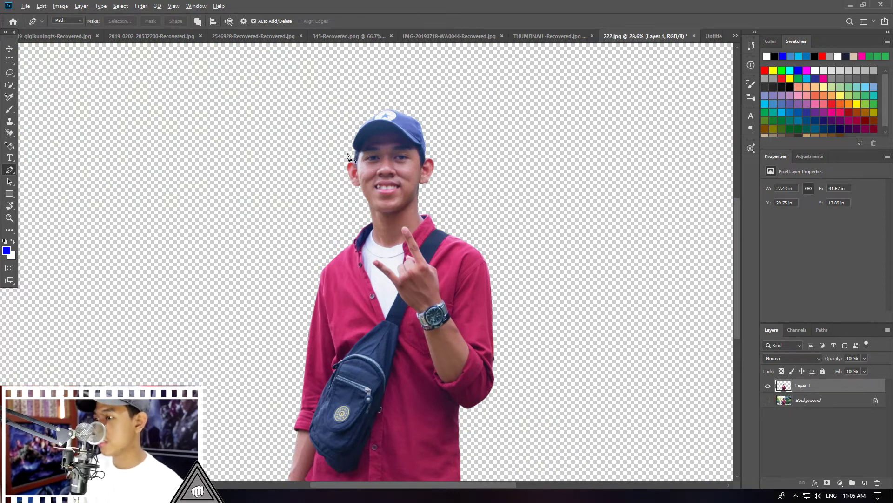
scroll(327, 459, down, 2)
scroll(328, 459, up, 4)
scroll(259, 443, down, 1)
scroll(300, 384, up, 2)
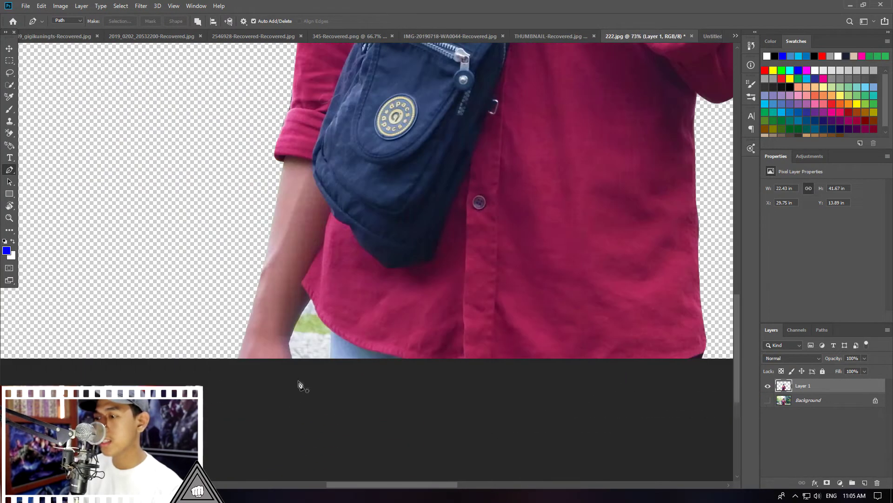
scroll(285, 259, up, 2)
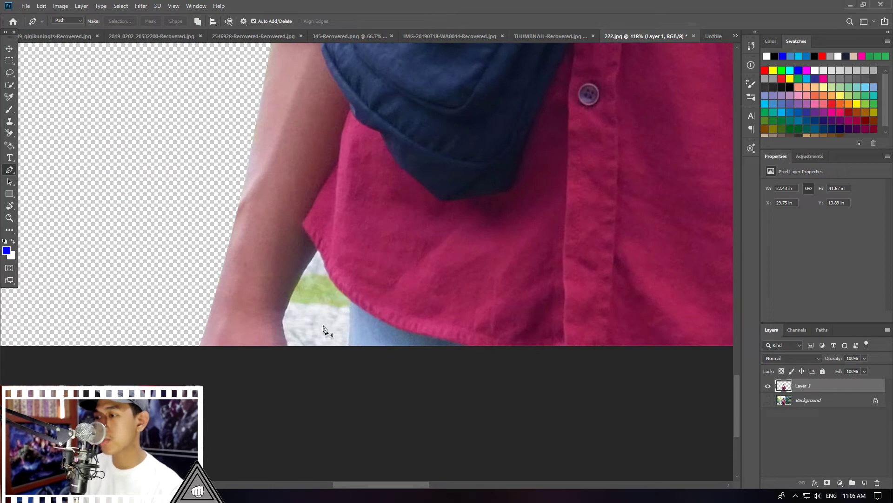
Trace the gap between the arm and shirt and make it a 0-feather selection
click(289, 337)
scroll(288, 334, up, 1)
scroll(284, 326, up, 2)
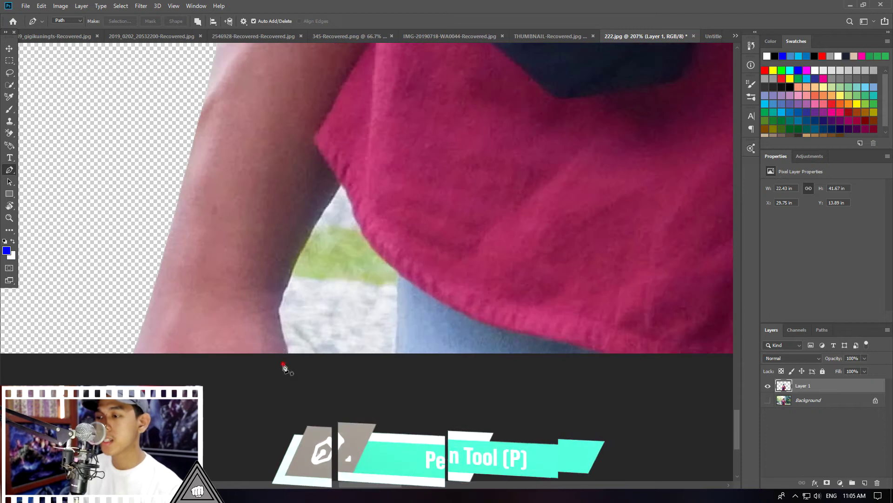
scroll(280, 317, up, 1)
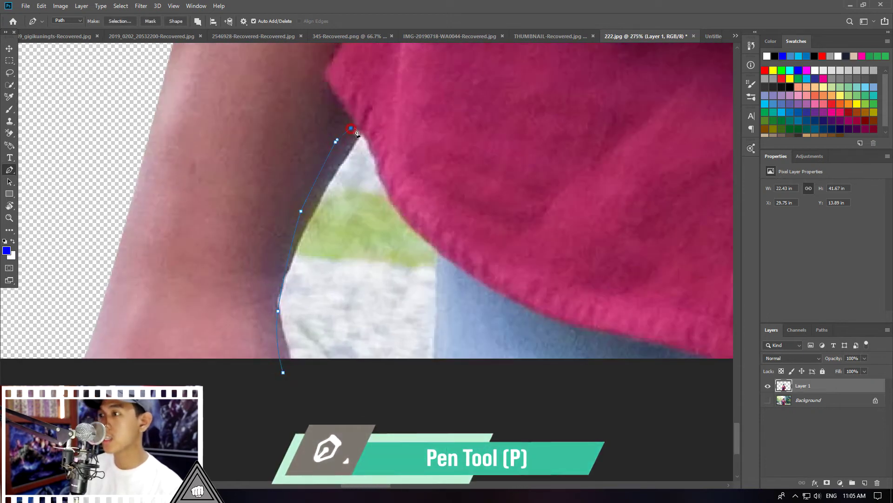
drag(383, 154, 394, 175)
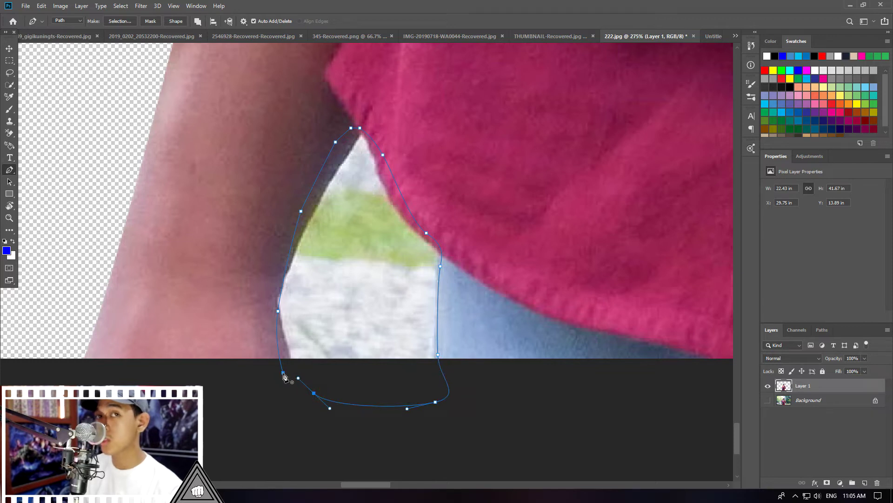
right_click(363, 254)
click(391, 294)
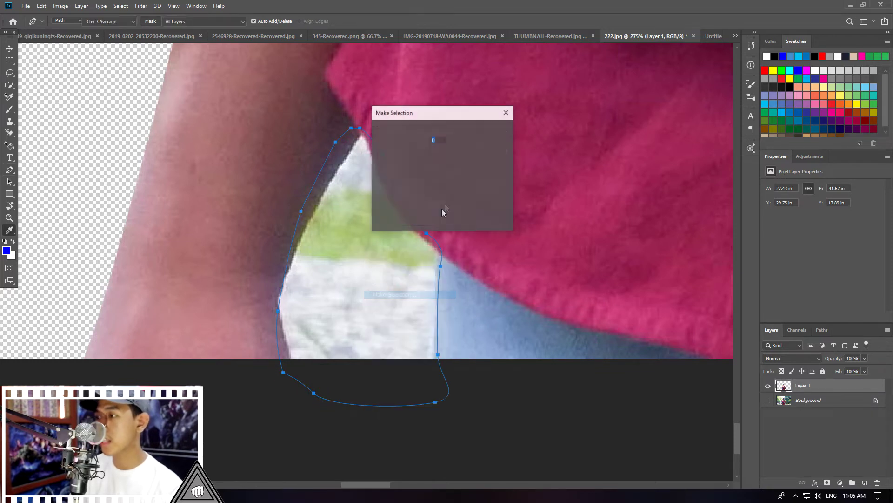
click(493, 134)
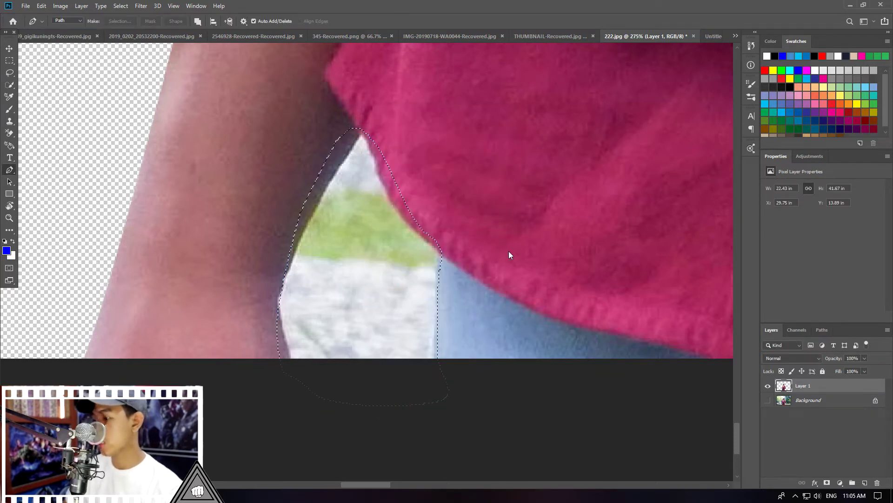
Delete the gap's garden from Layer 1, deselect, and zoom back out
key(Delete)
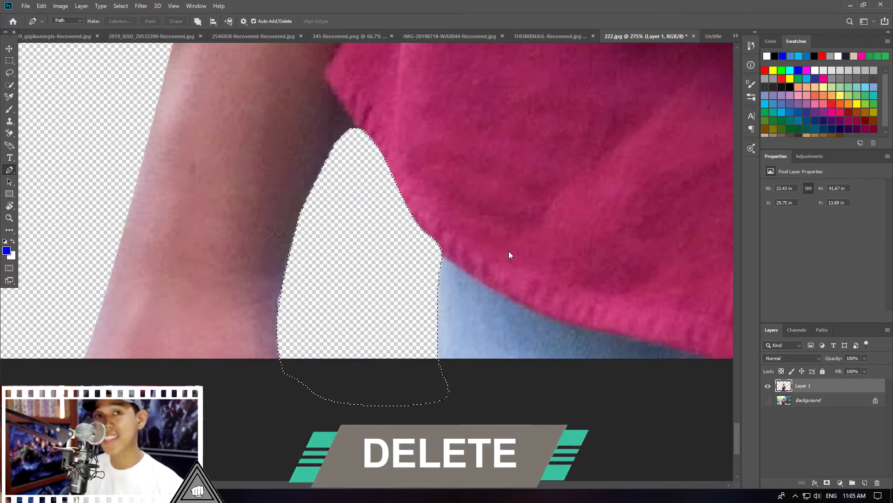
key(ctrl+d)
alt+scroll(419, 310, down, 3)
scroll(416, 314, down, 5)
scroll(414, 311, down, 5)
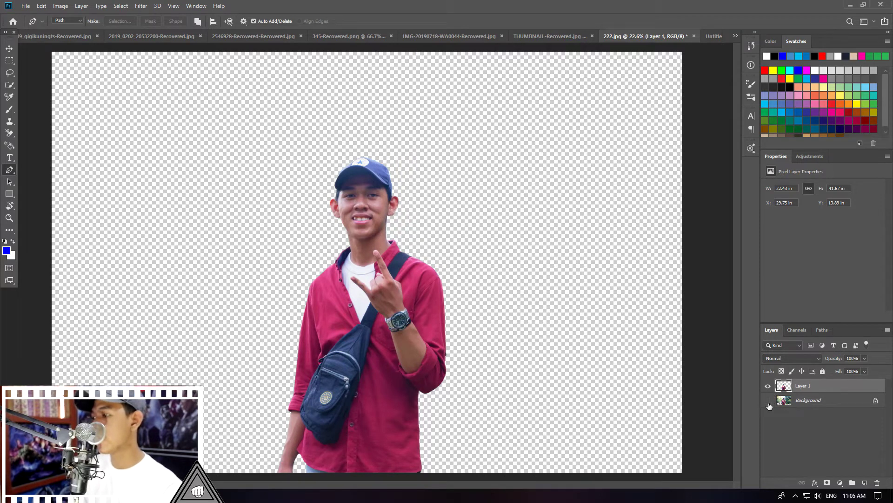
Show the Background layer, duplicate it to a Background copy with Ctrl+J, and hide the original Background
click(768, 402)
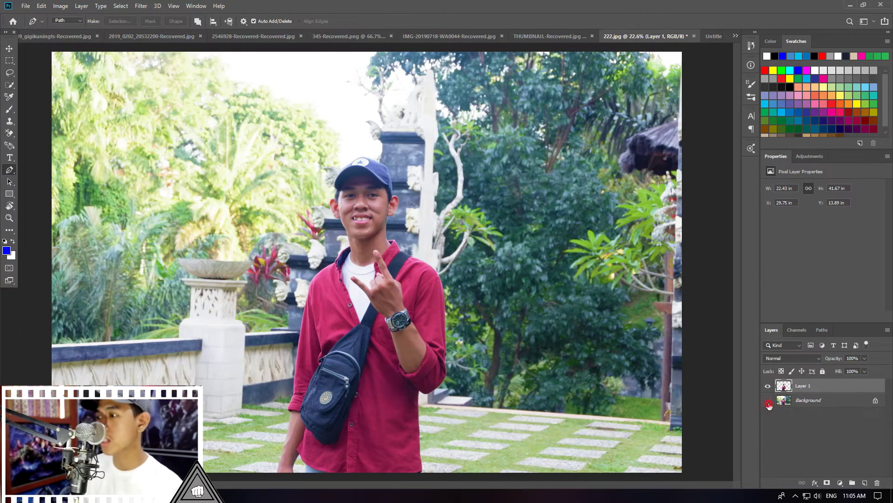
click(768, 401)
click(768, 401)
click(768, 401)
click(810, 400)
key(ctrl+j)
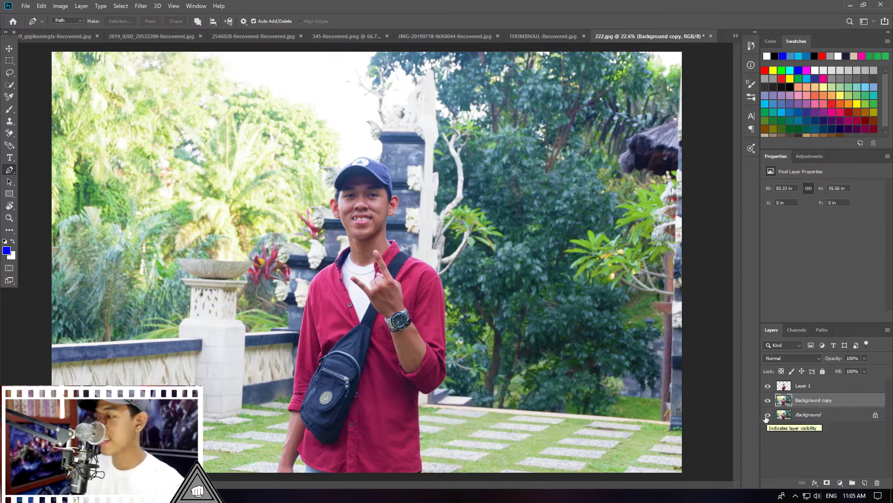
click(771, 420)
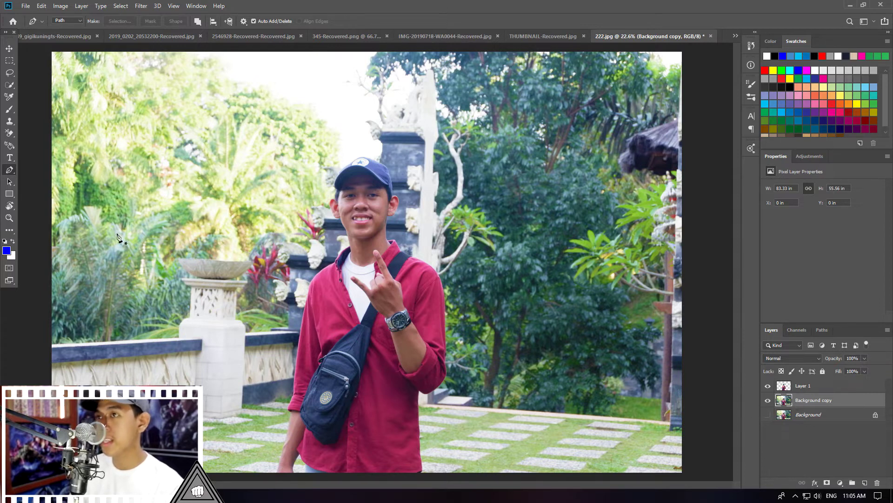
click(141, 5)
mouse_move(348, 276)
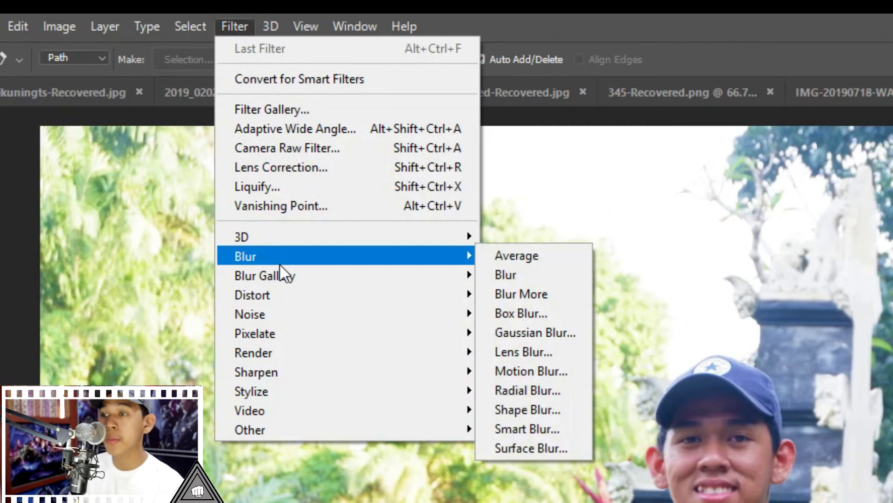
mouse_move(265, 275)
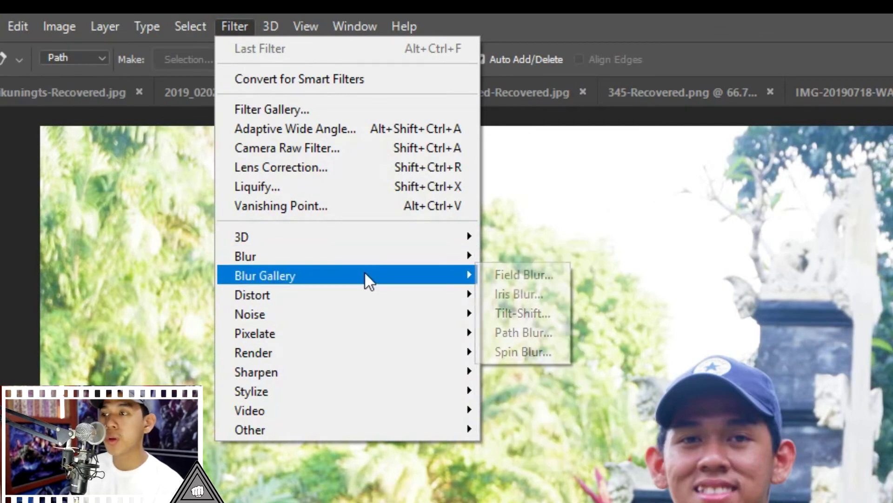
Apply a Field Blur to the Background copy and set the blur to 30 px
click(522, 269)
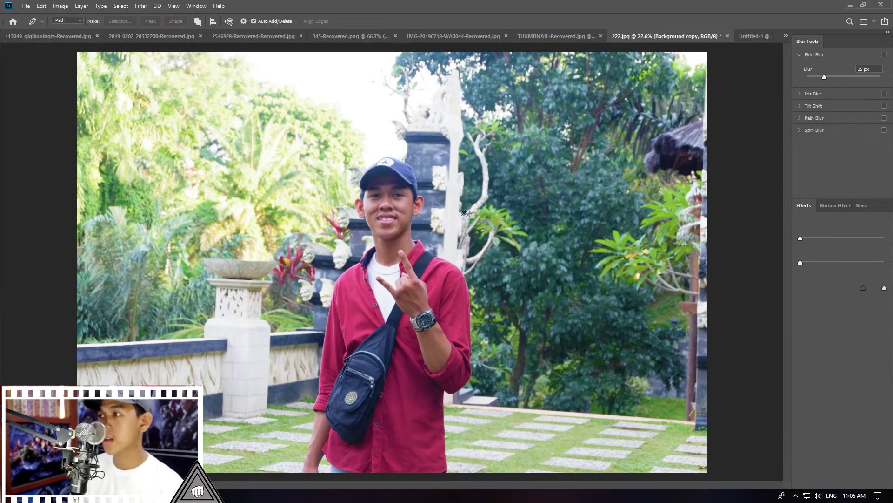
scroll(478, 230, up, 3)
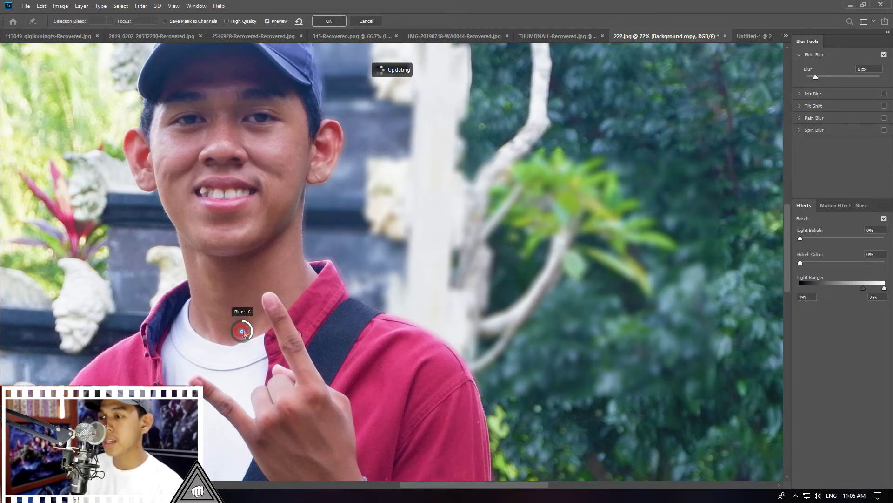
drag(242, 332, 250, 330)
mouse_move(350, 288)
mouse_down()
mouse_move(412, 247)
mouse_move(421, 255)
mouse_move(407, 245)
mouse_up()
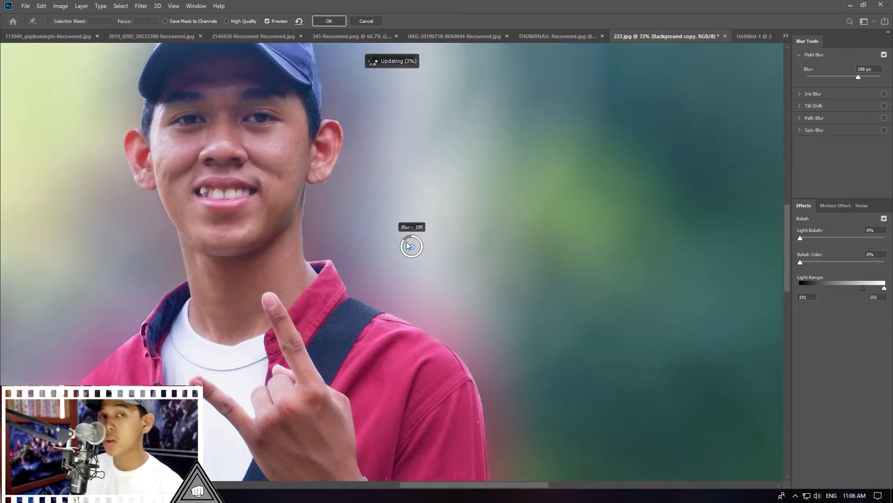
drag(402, 250, 410, 256)
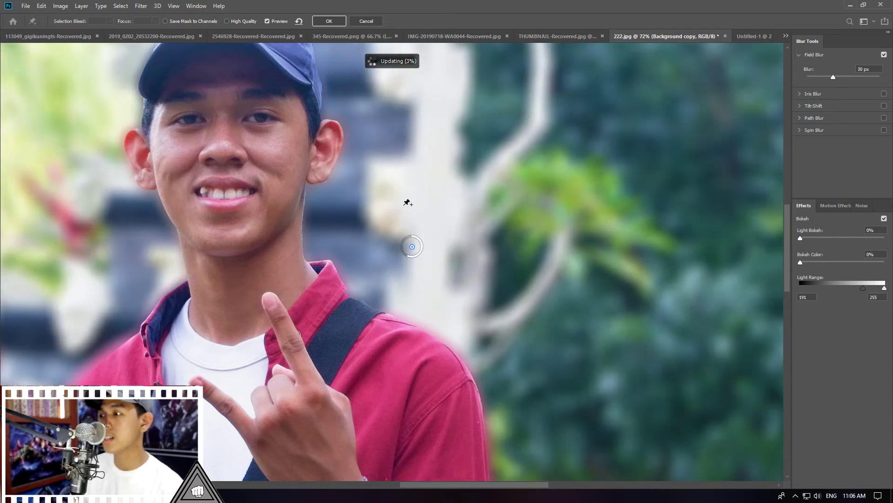
Set Light Bokeh to 22% and Bokeh Color to 15%, then apply the blur
scroll(410, 201, down, 3)
scroll(410, 202, down, 2)
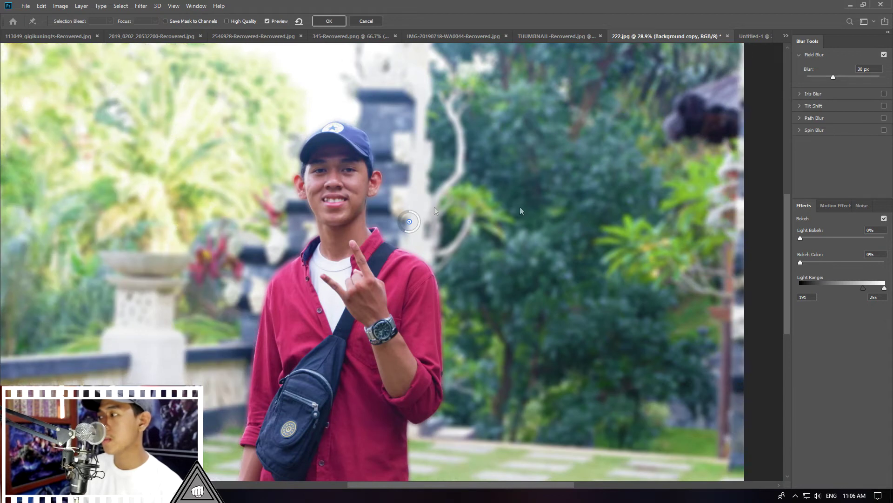
drag(806, 239, 816, 238)
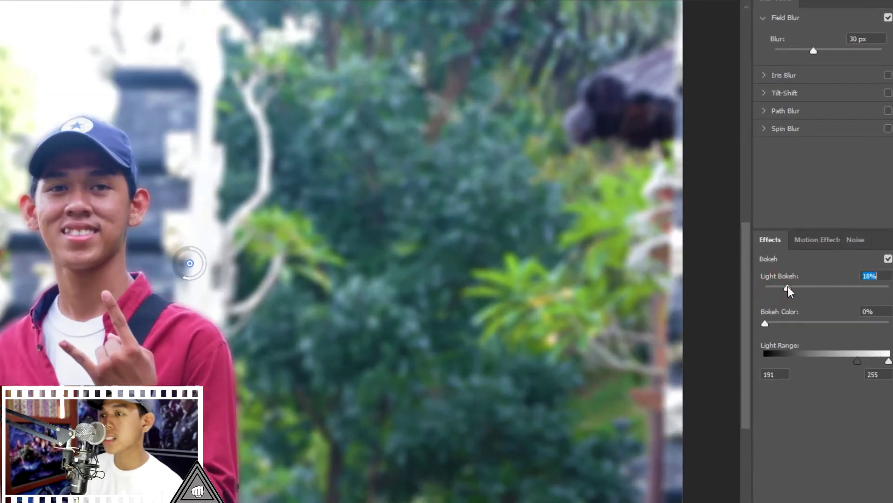
drag(788, 286, 790, 288)
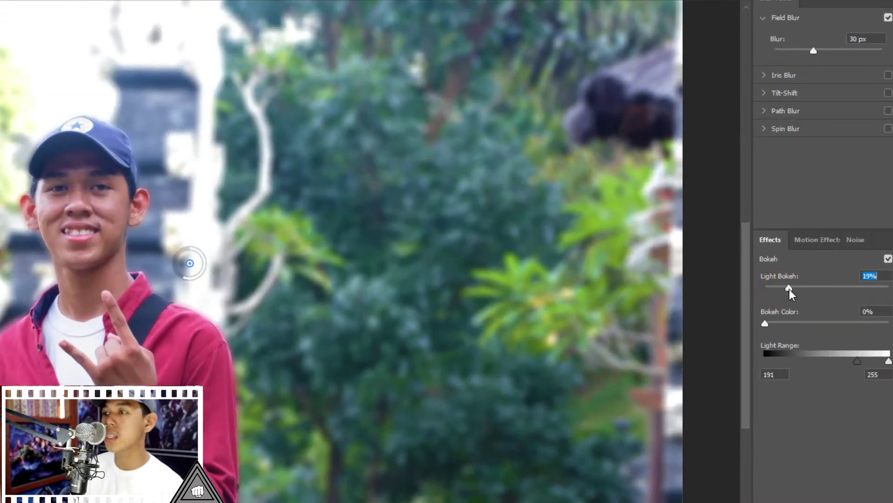
drag(790, 289, 792, 289)
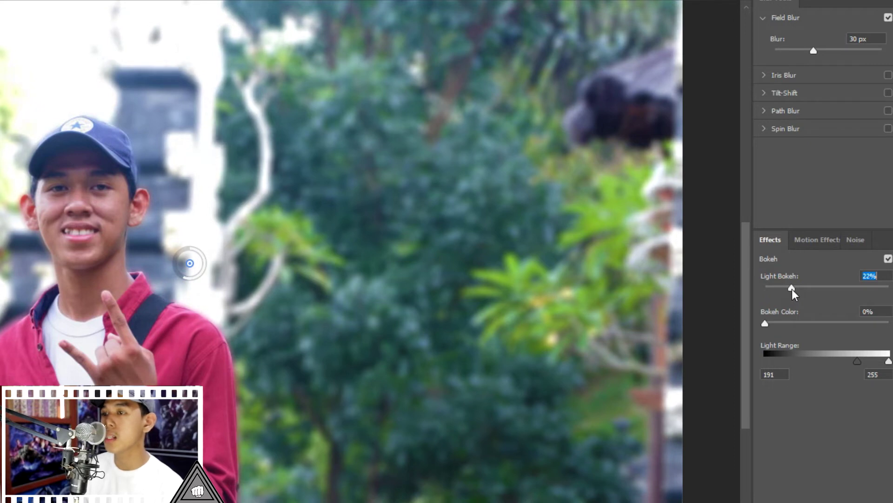
drag(765, 323, 784, 322)
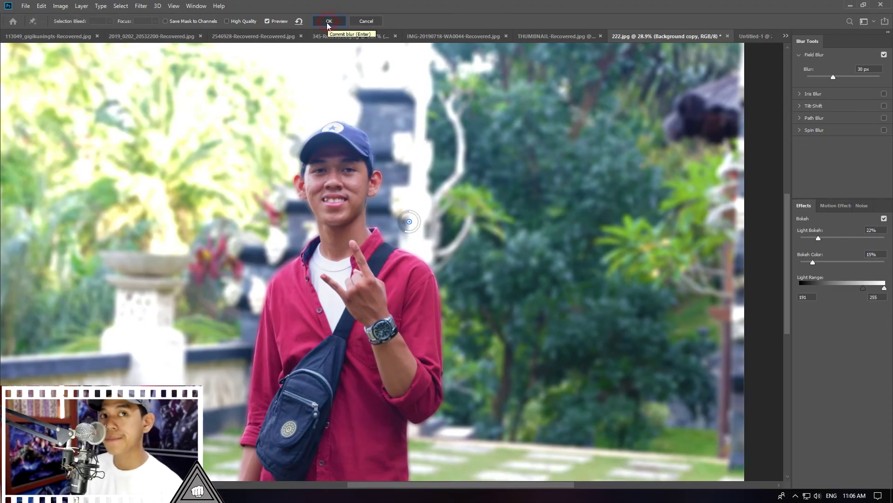
click(326, 22)
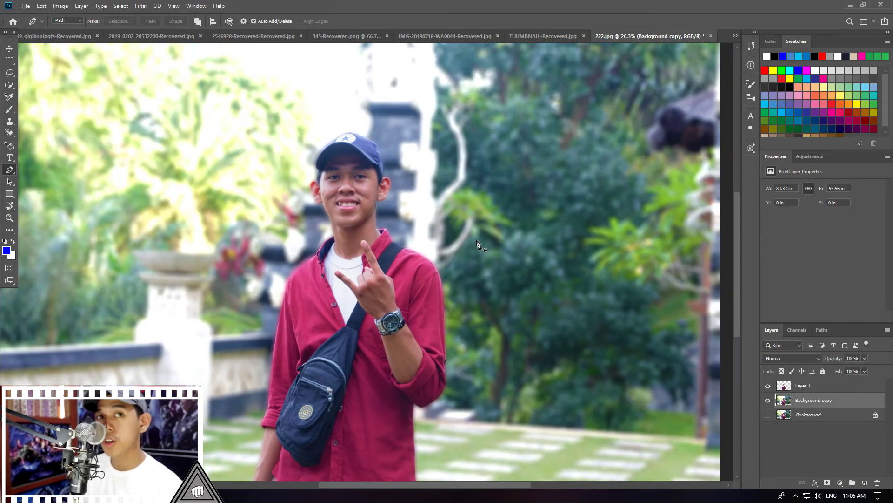
Scroll the view to look over the whole blurred garden portrait
scroll(512, 233, down, 5)
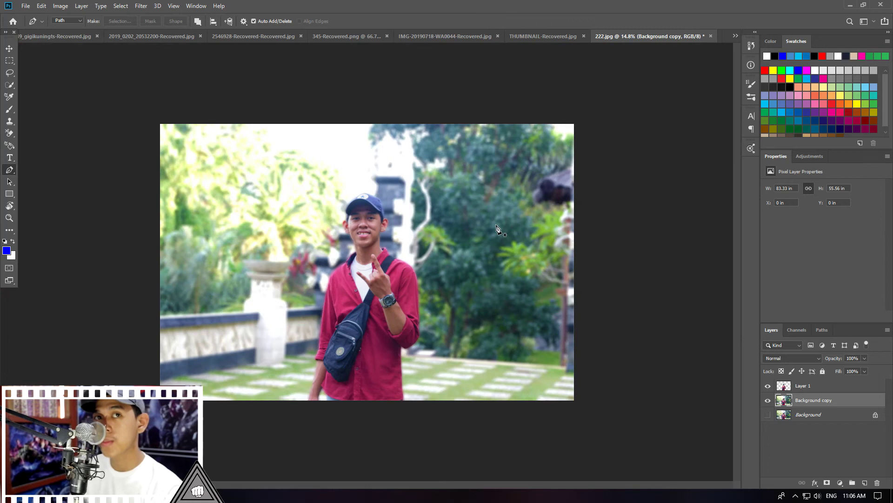
scroll(649, 351, up, 2)
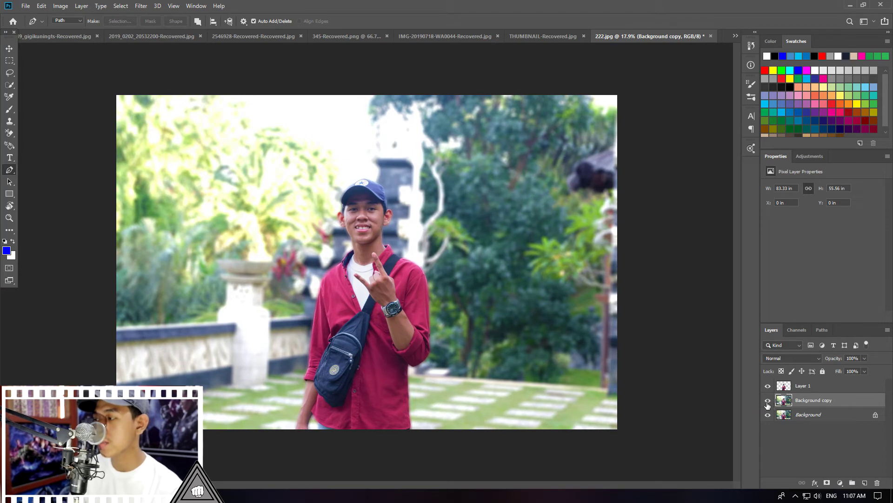
Rename the Background copy layer to 'background blur' and toggle its visibility to compare with the sharp original
double_click(823, 399)
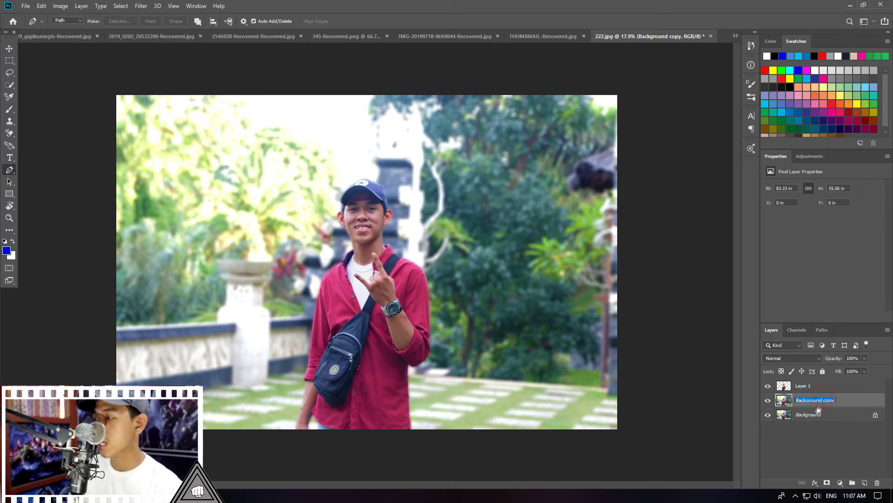
text(n)
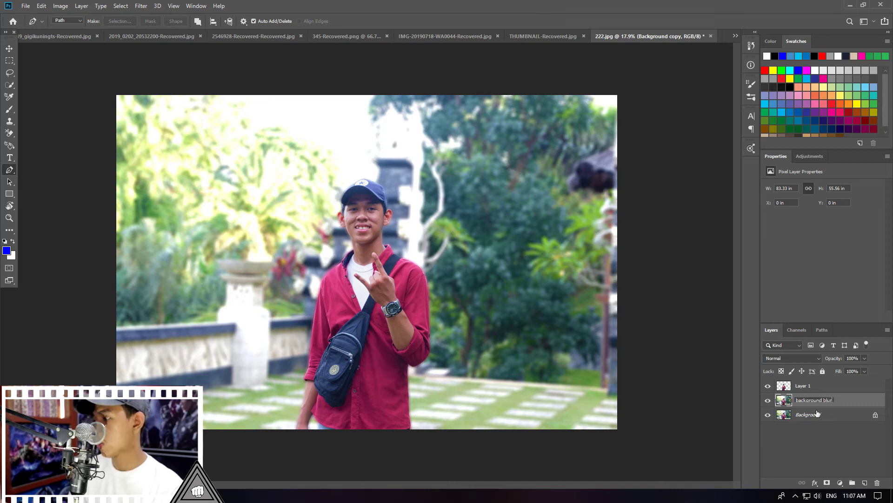
click(791, 412)
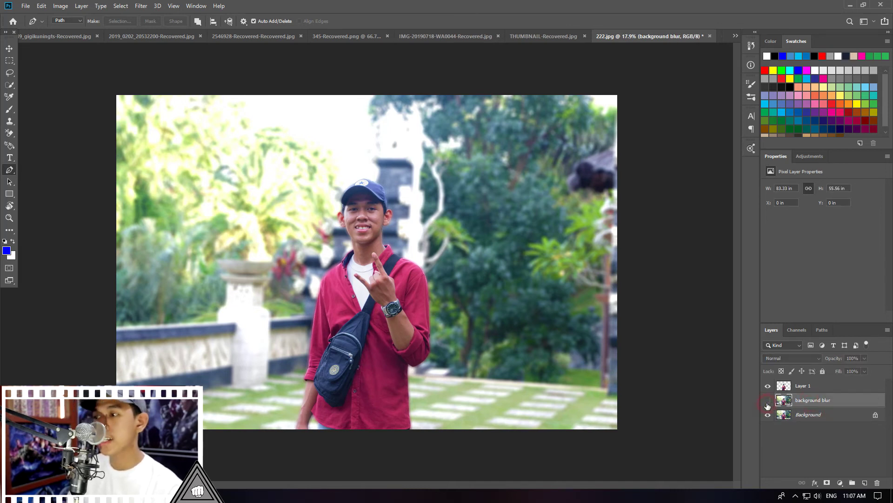
click(768, 403)
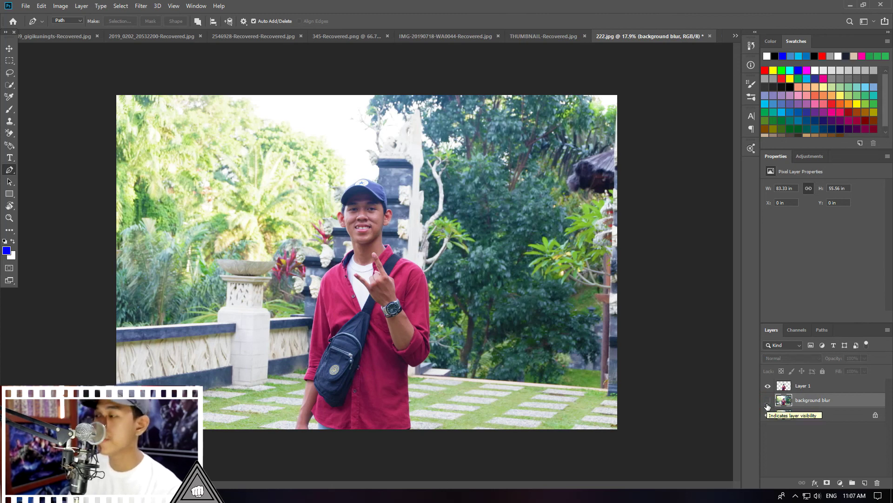
click(768, 406)
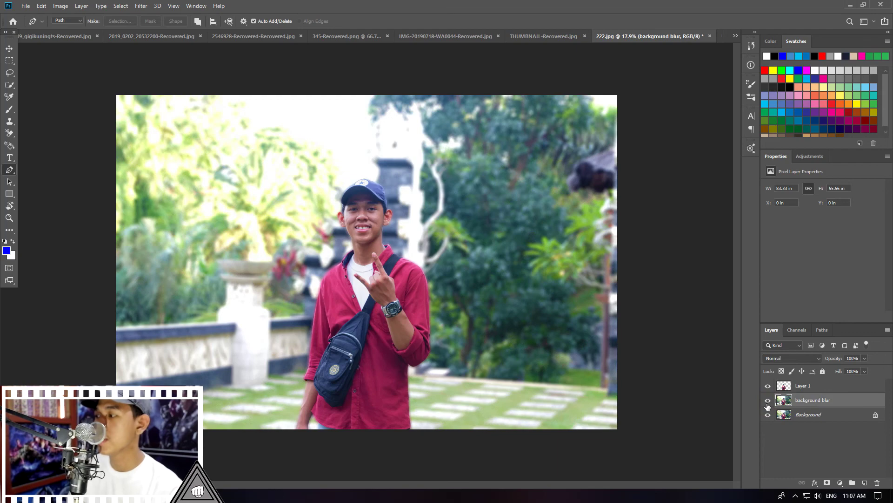